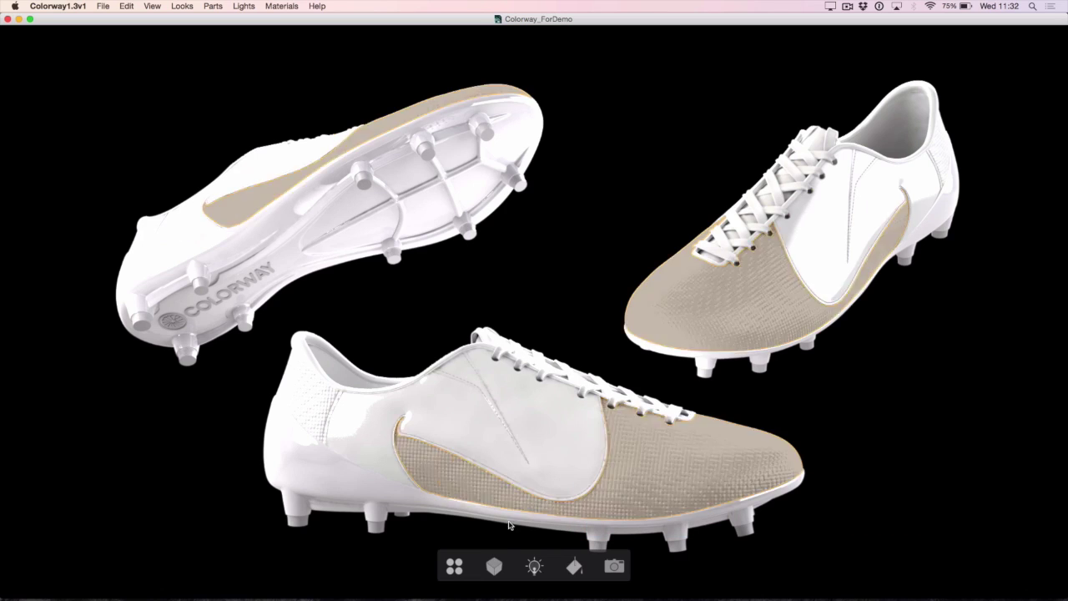
- Show the parts list (FrontStuds, Flash, Heal, Upper_Main and more) for the Colorway_ForDemo boots
left_click(494, 566)
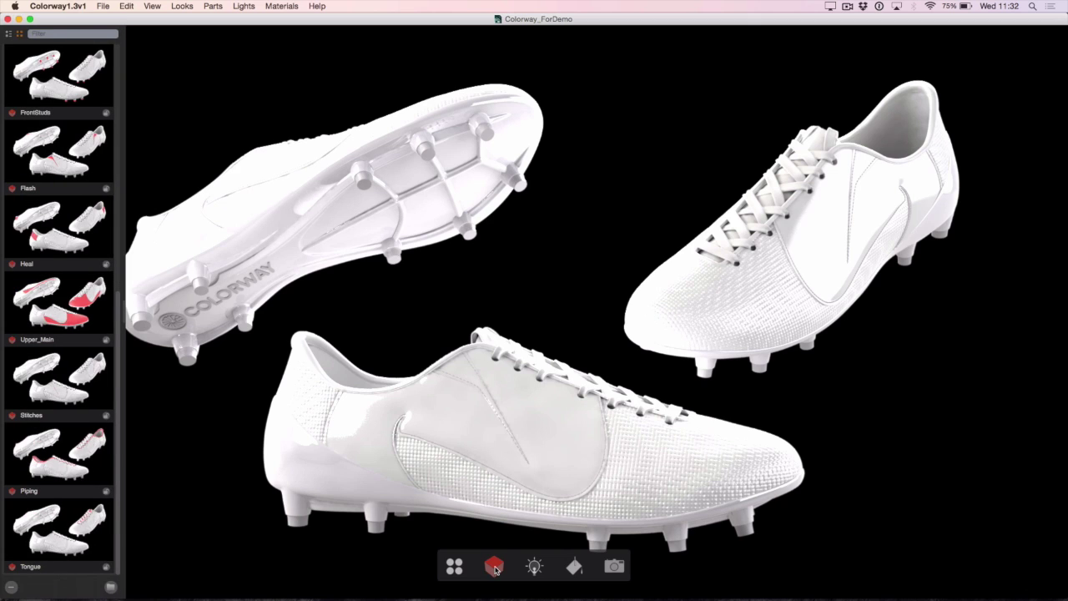
- Enlarge the Parts panel thumbnails and group Stitches, Piping and Tongue into New Group
left_click_drag(118, 345, 117, 400)
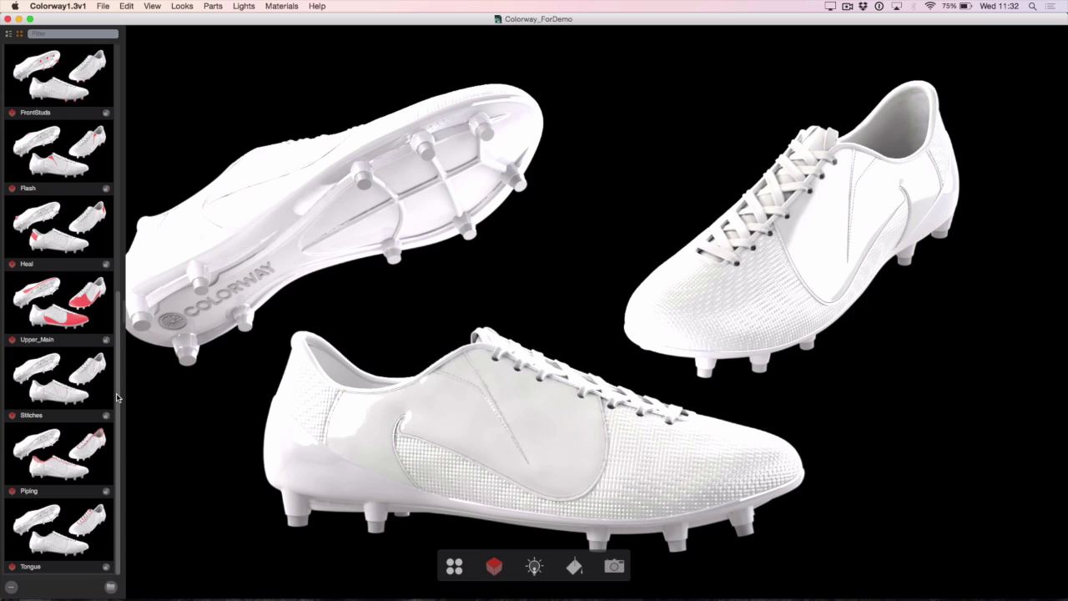
left_click_drag(116, 398, 118, 121)
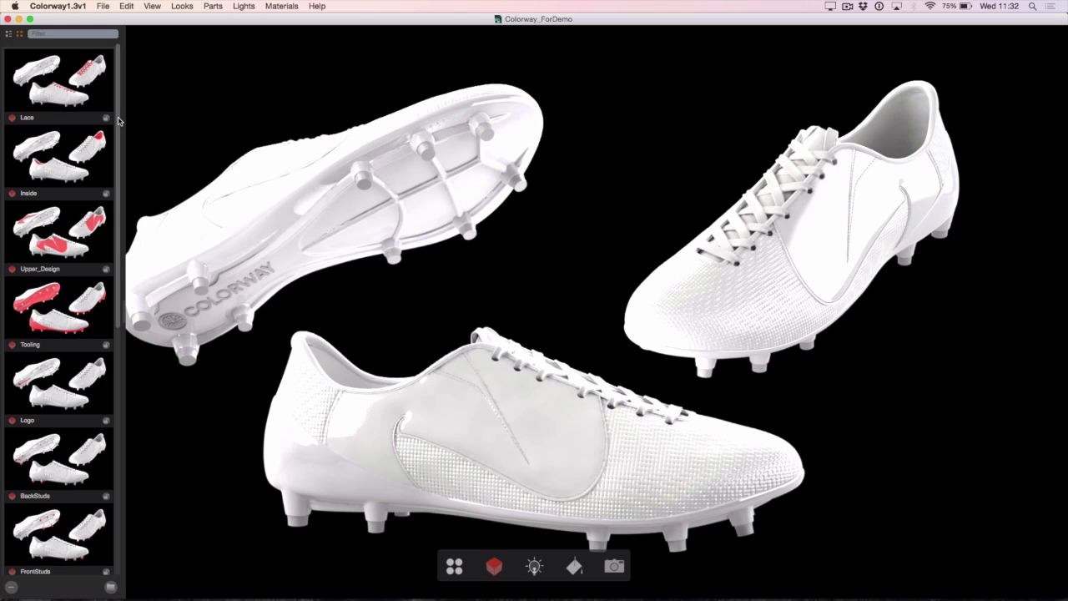
left_click_drag(125, 307, 156, 308)
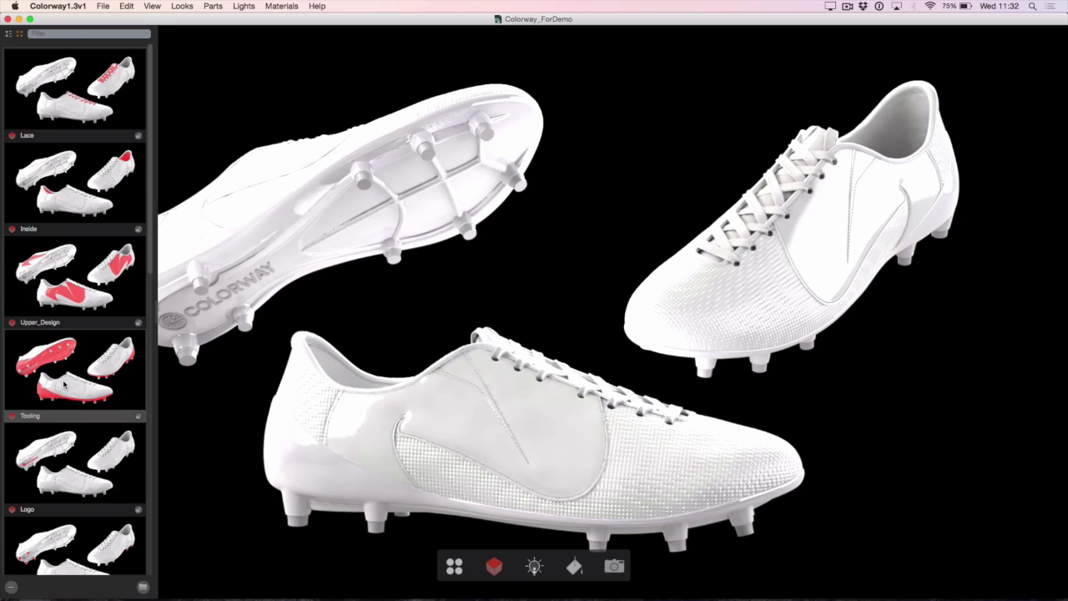
scroll(65, 384, "down", 10)
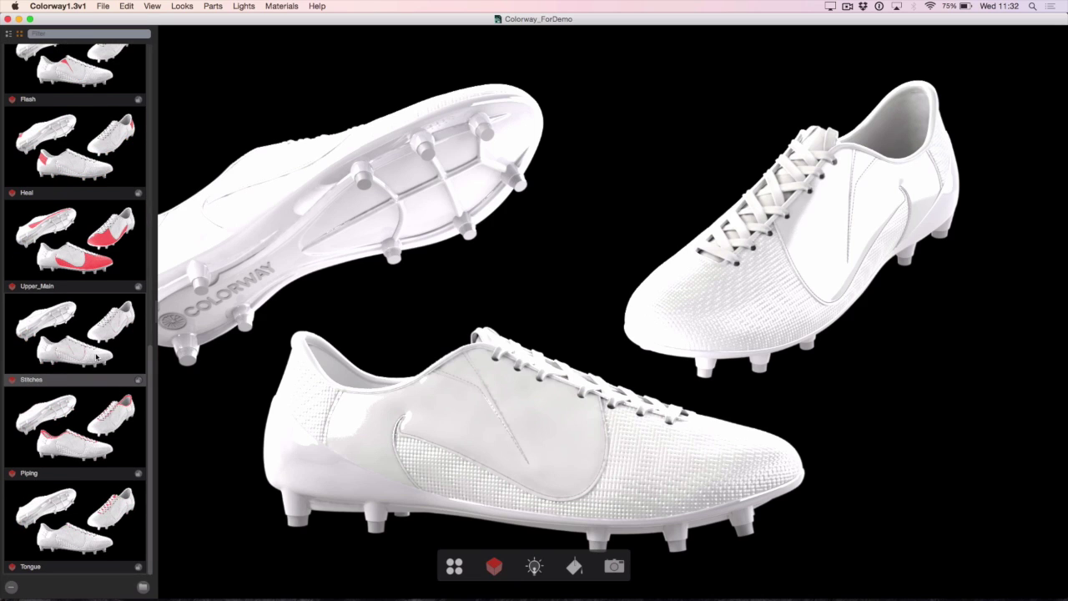
left_click_drag(97, 357, 139, 580)
left_click(142, 586)
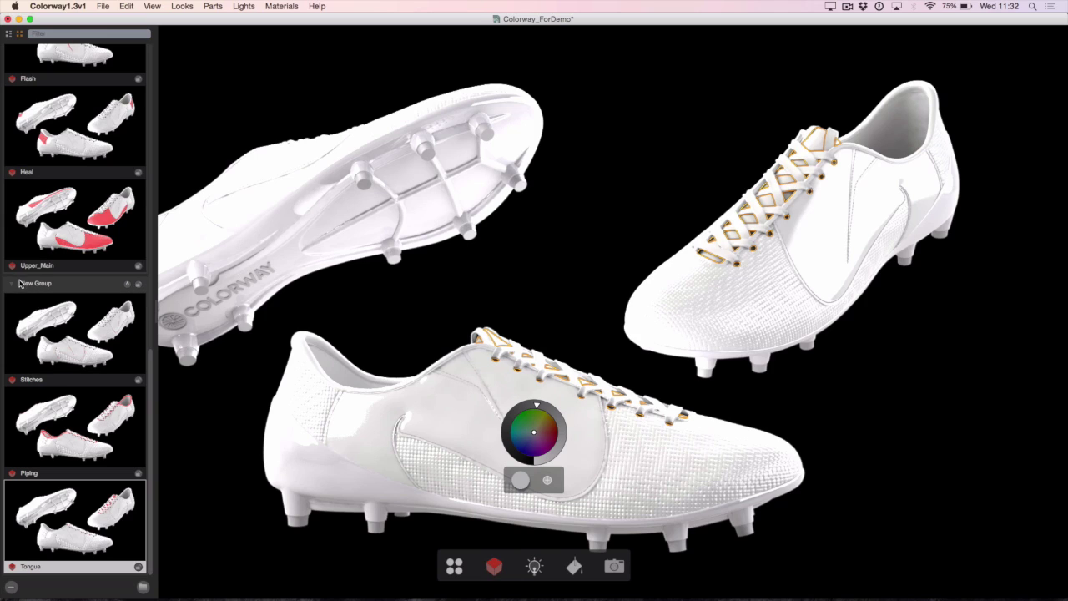
- Switch the parts to a compact list view and rename New Group to UpperDetail
left_click(12, 285)
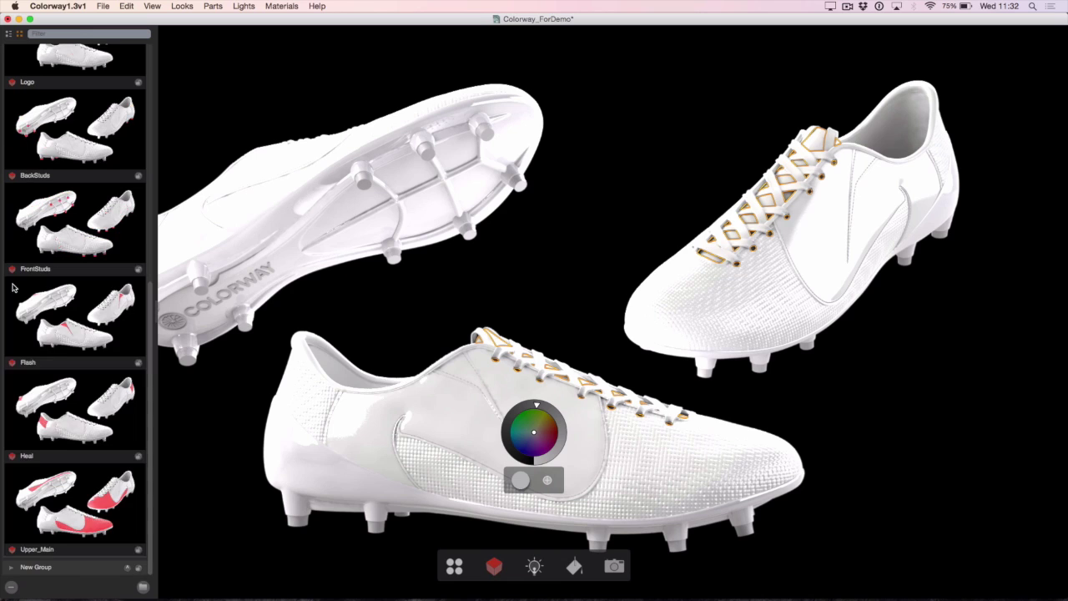
left_click(20, 566)
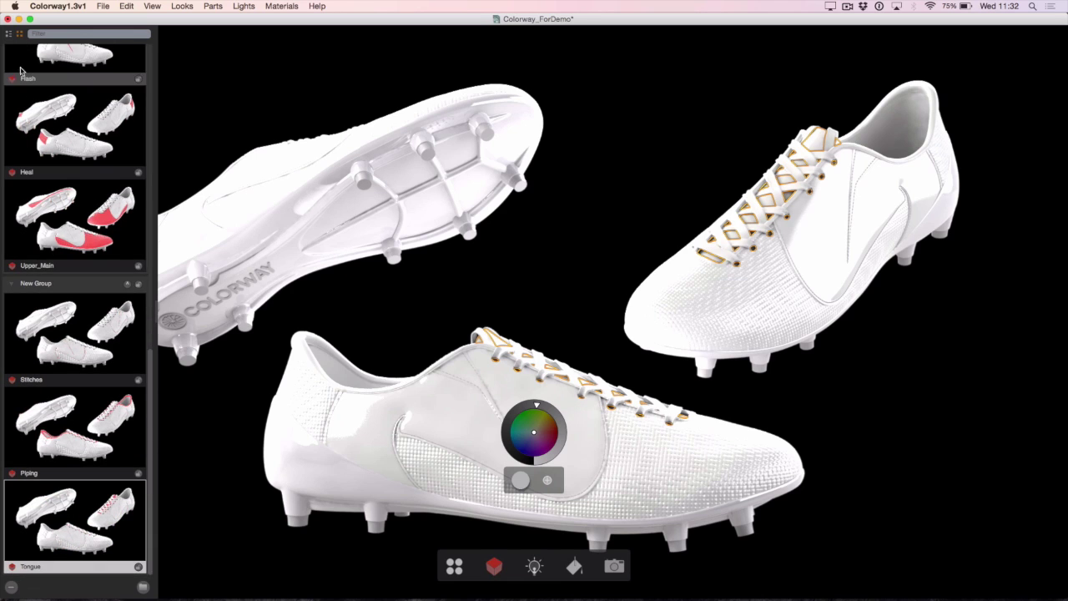
left_click(8, 35)
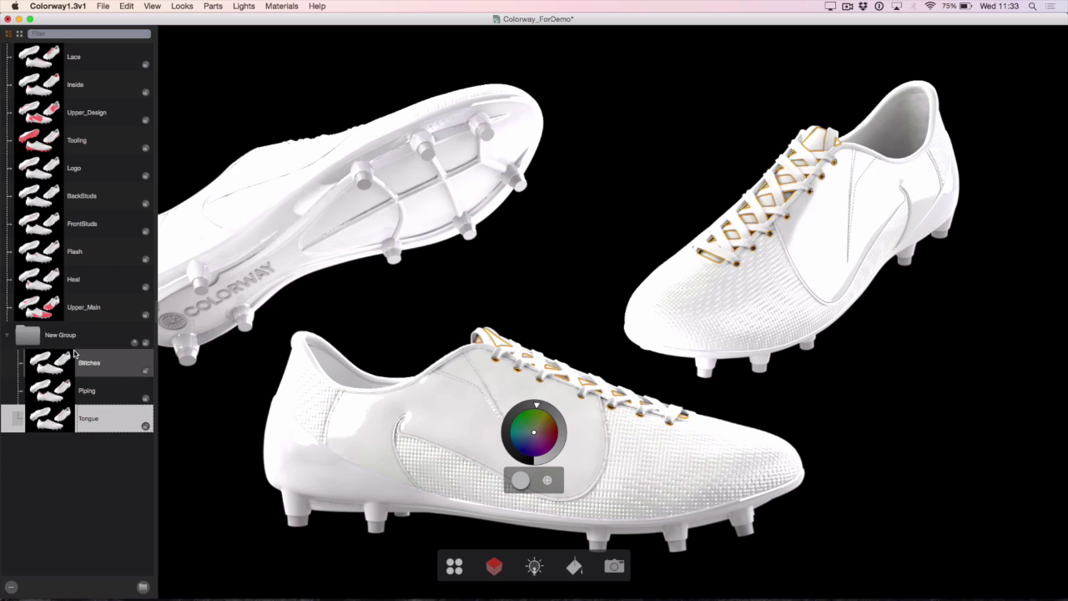
left_click_drag(157, 320, 184, 315)
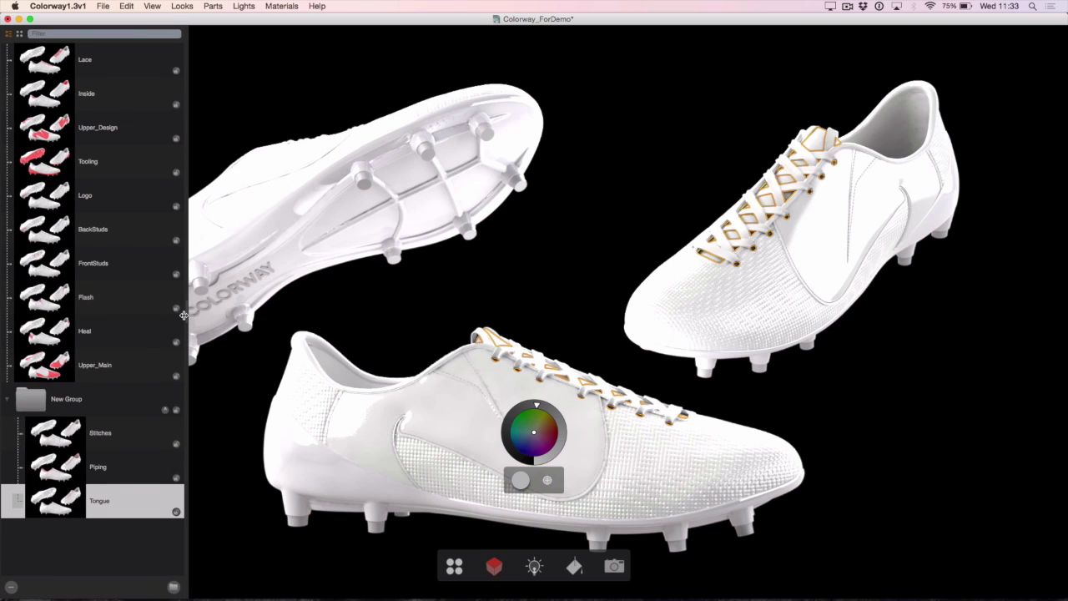
double_click(64, 390)
double_click(63, 391)
type("Upper")
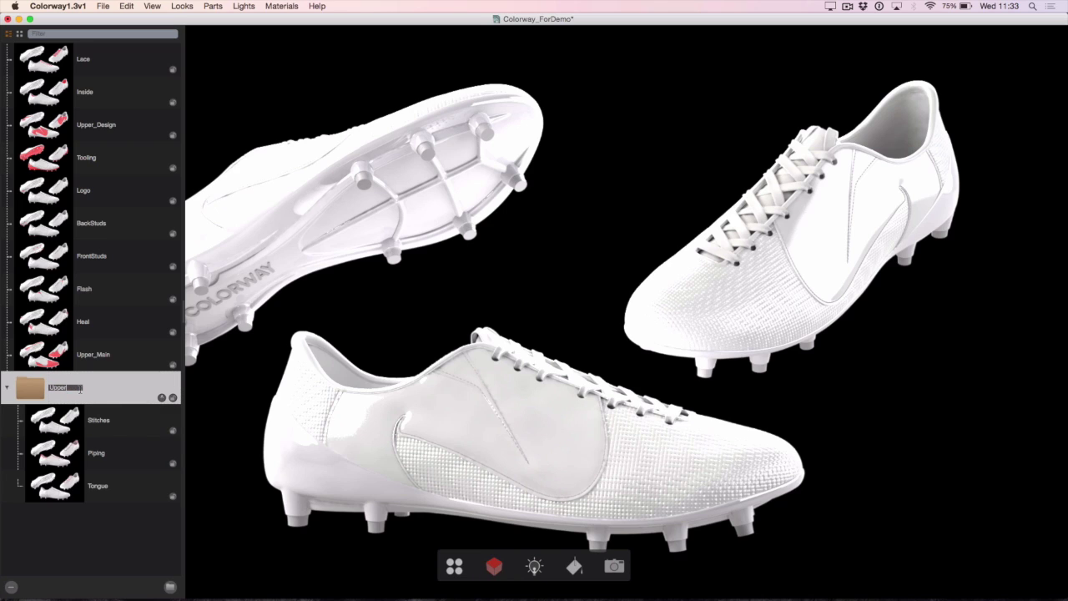
type("Detail")
key("Return")
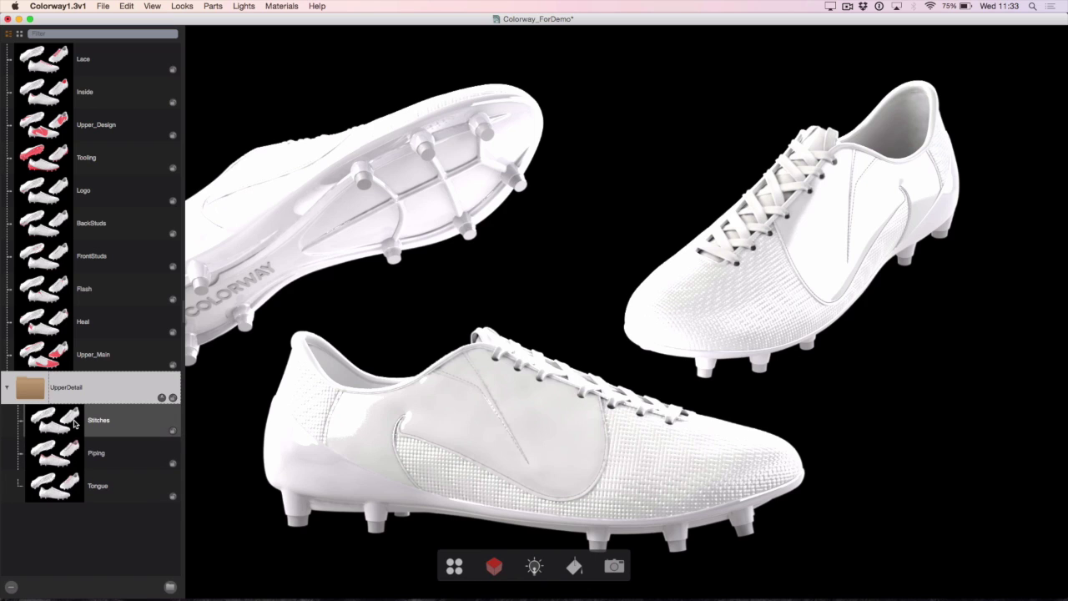
- Check the Stitches, Piping and Tongue areas on the boots, then collapse UpperDetail
left_click(72, 422)
left_click(66, 455)
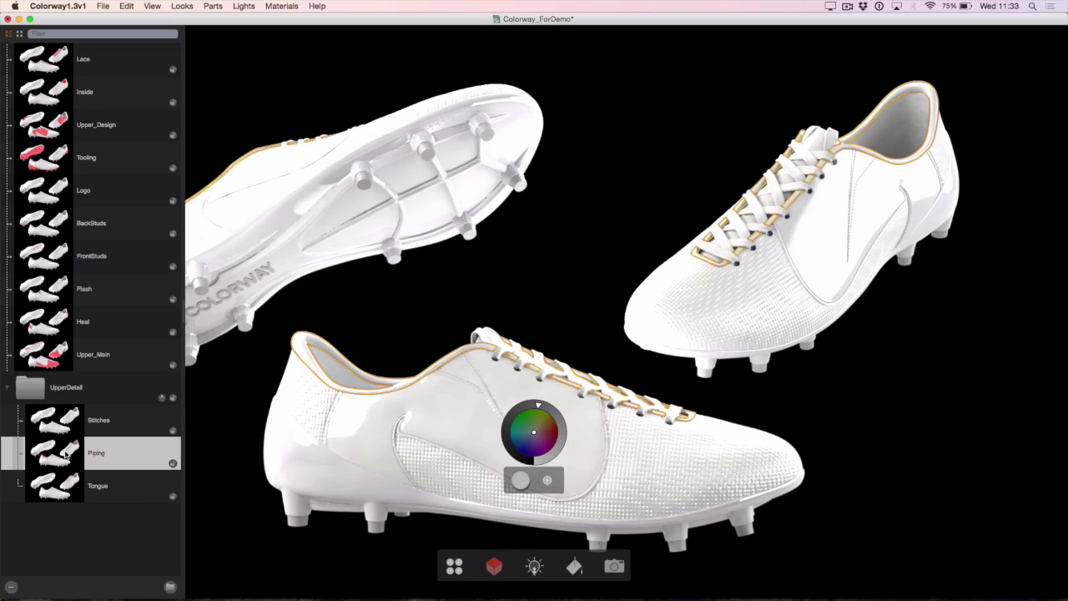
left_click(63, 490)
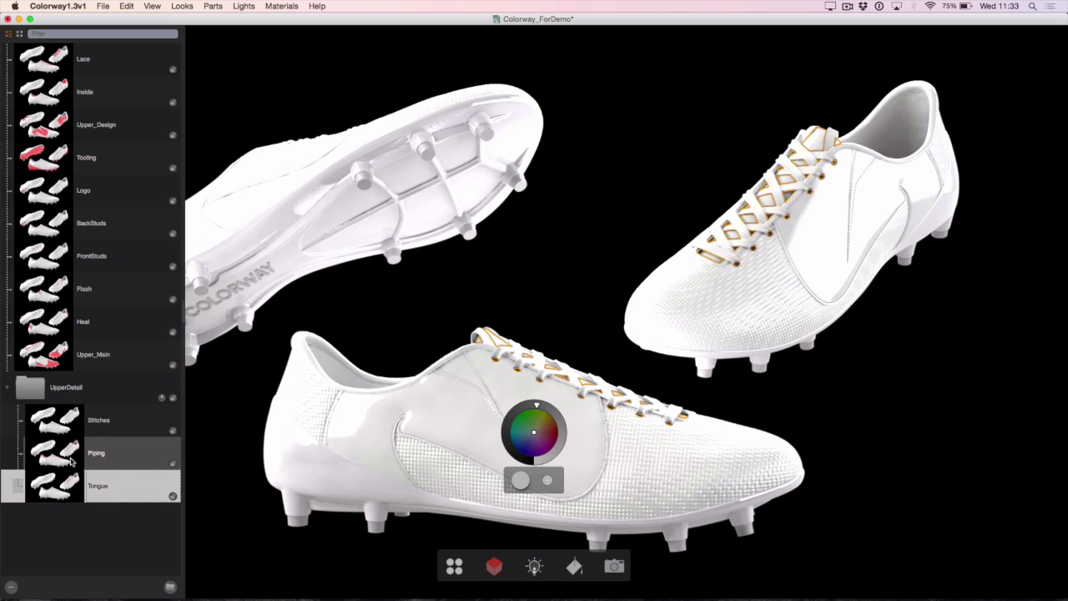
left_click(72, 459)
left_click(72, 424)
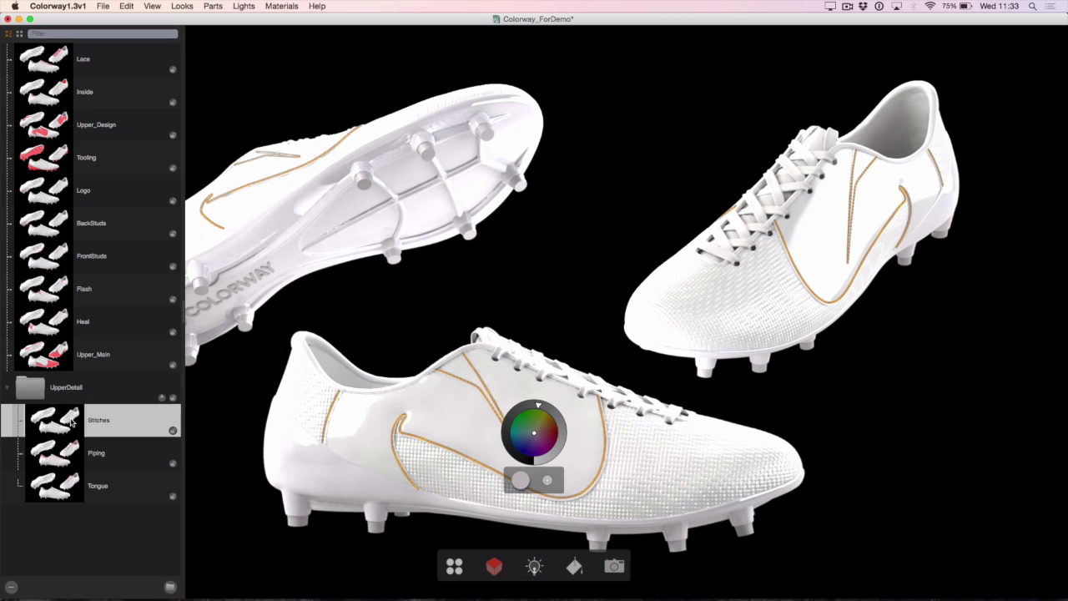
left_click(61, 390)
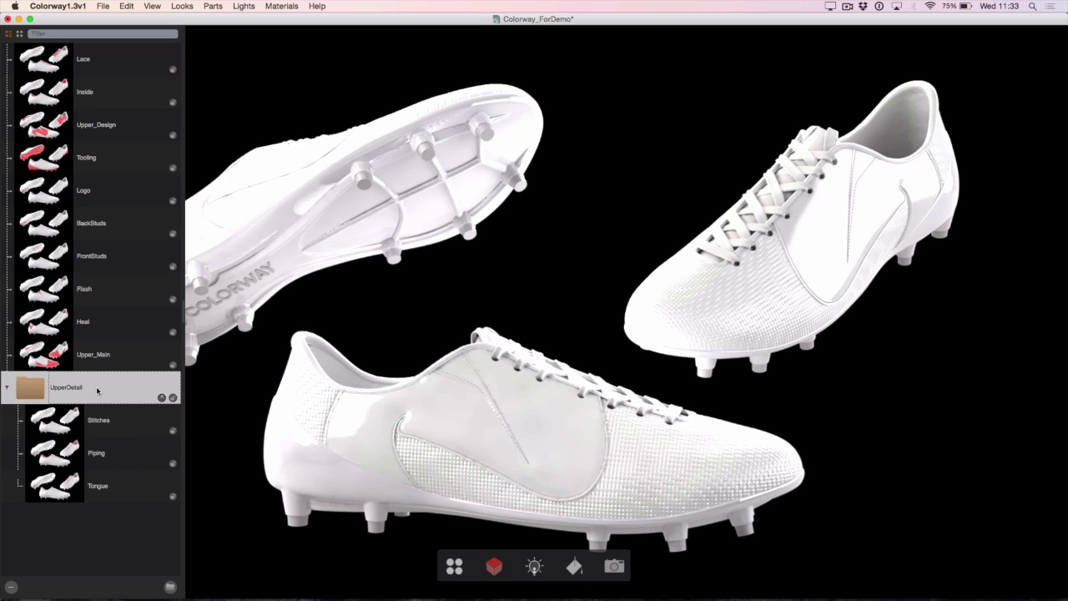
left_click(162, 399)
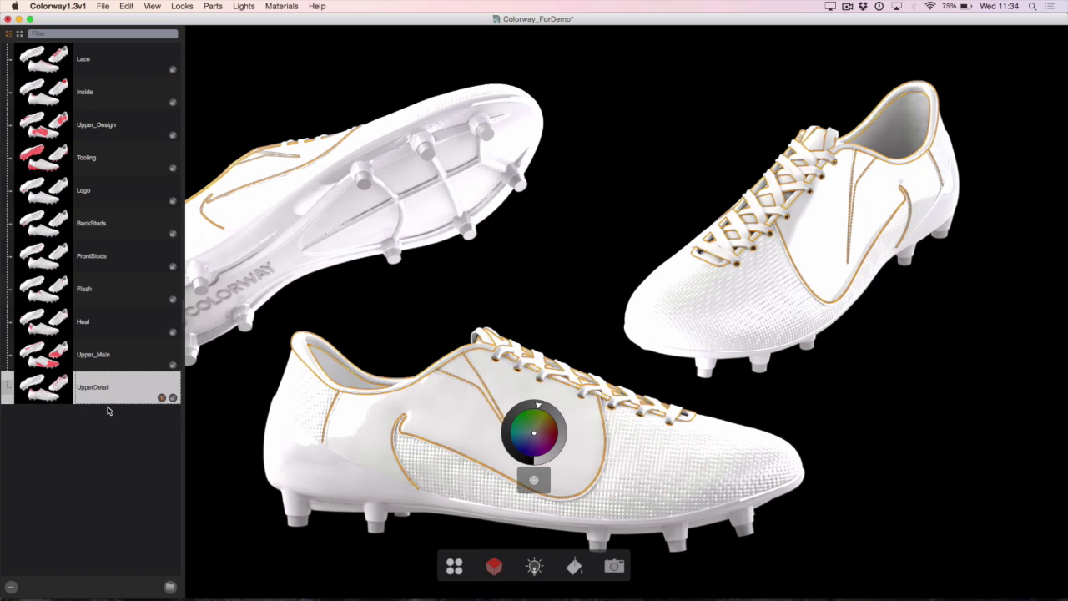
- Group Flash, Heal and Upper_Main into a group named UpperHealFlash
left_click(92, 289)
left_click(101, 351, "shift")
key("super+g")
double_click(77, 292)
type("UpperHealFlash")
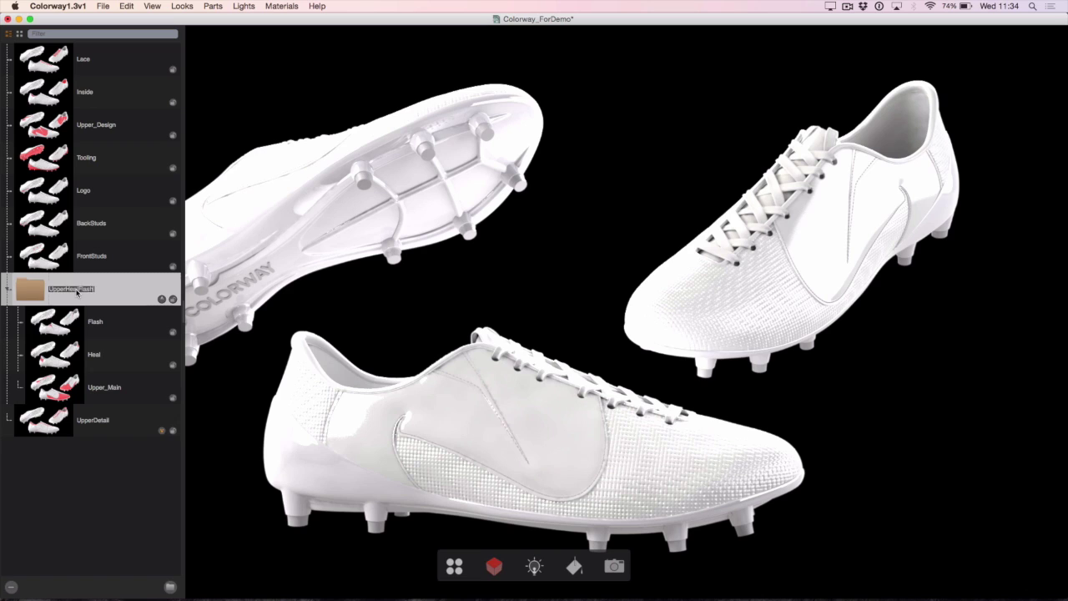
key("Return")
- Group Logo, BackStuds and FrontStuds into a group named BottomDetail
left_click(83, 190)
left_click(92, 256, "shift")
key("super+g")
double_click(64, 194)
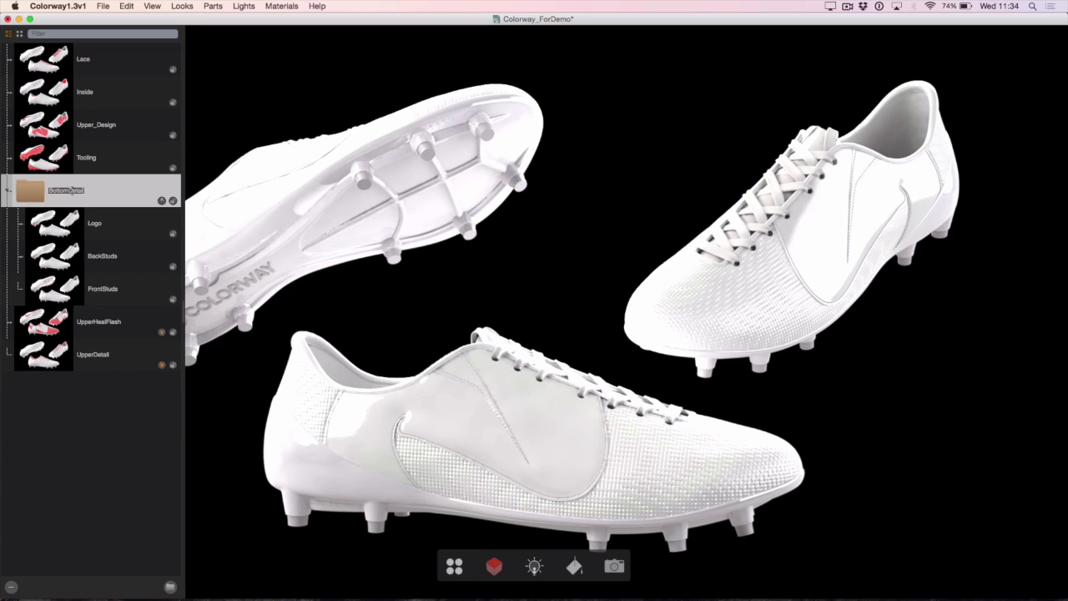
type("BottomDetail")
key("Return")
left_click(115, 310)
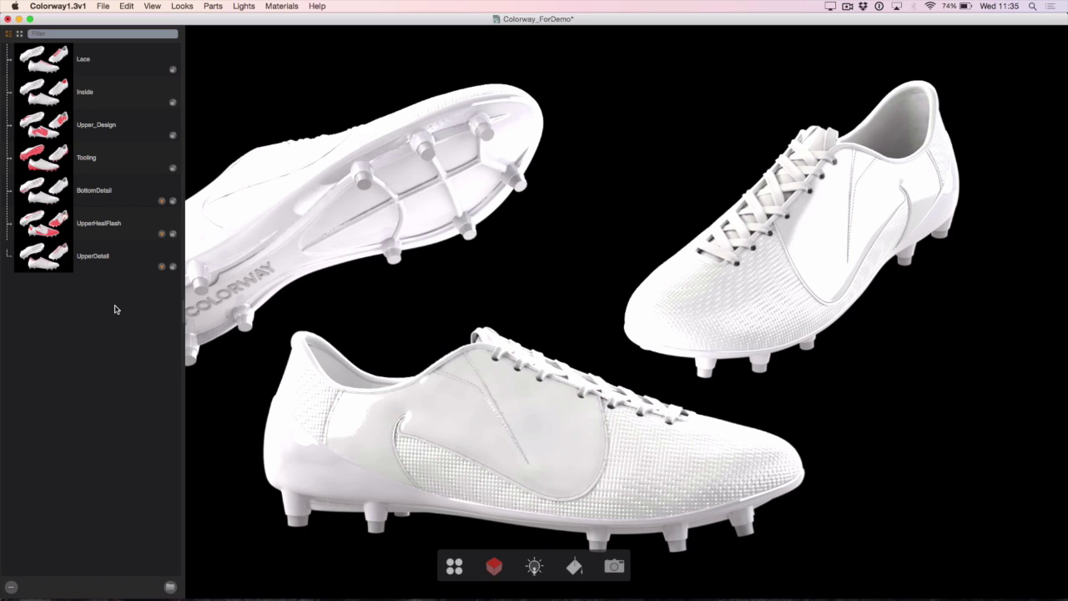
- Preview the UpperDetail, UpperHealFlash and BottomDetail groups on the boots
left_click(106, 260)
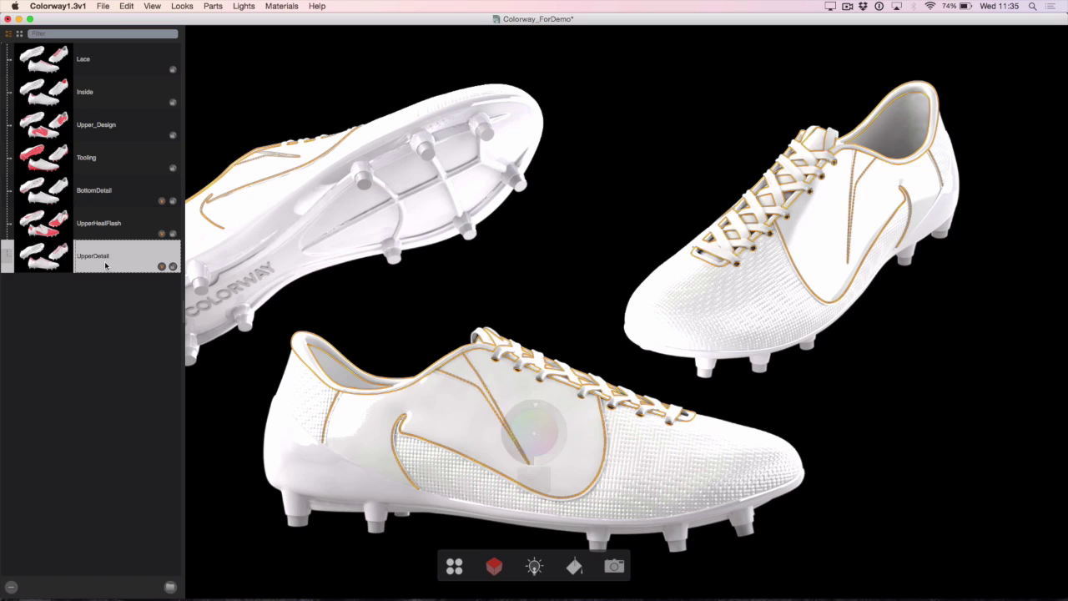
left_click(99, 231)
left_click(96, 199)
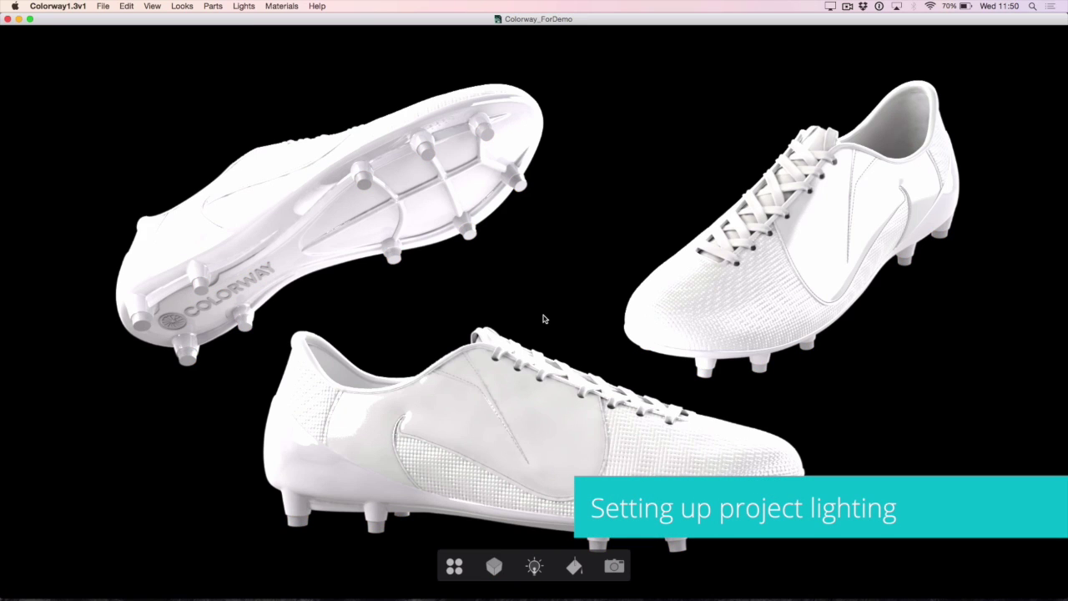
- Add a new light group named Lumigons in the Lights panel
left_click(534, 566)
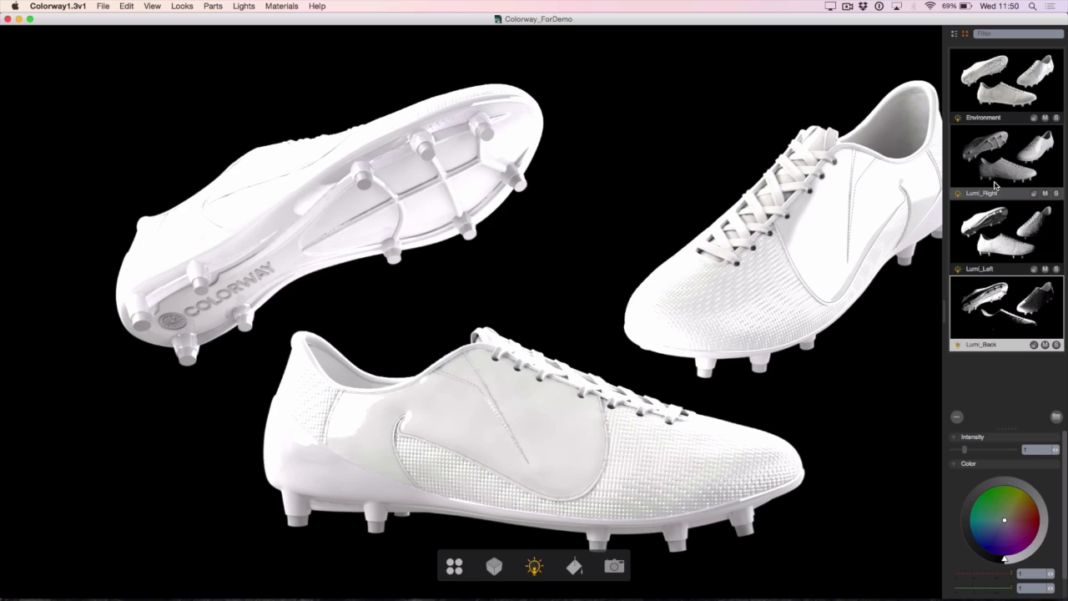
left_click(1056, 416)
double_click(982, 136)
type("L")
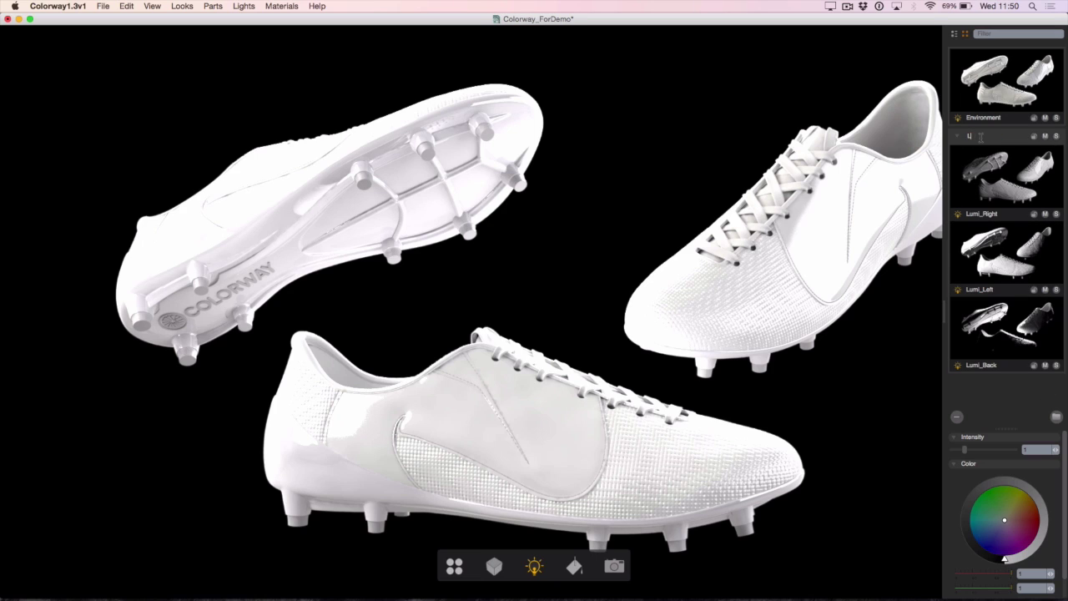
type("umigons")
key("Return")
- Select Lumi_Right, Lumi_Left and Lumi_Back and lower their intensity
left_click(996, 177)
left_click(995, 250)
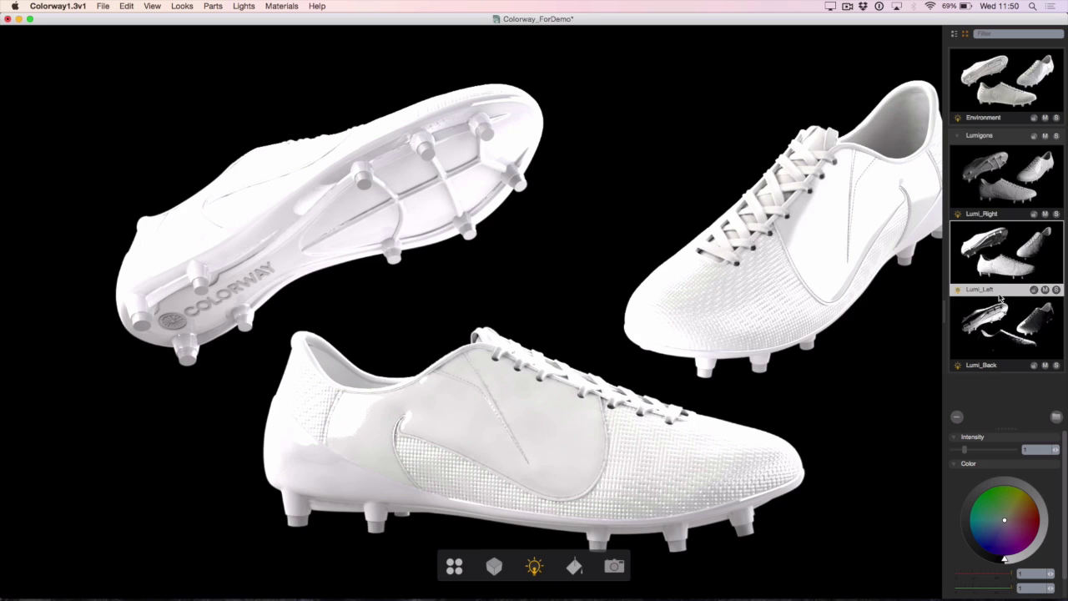
left_click(998, 330)
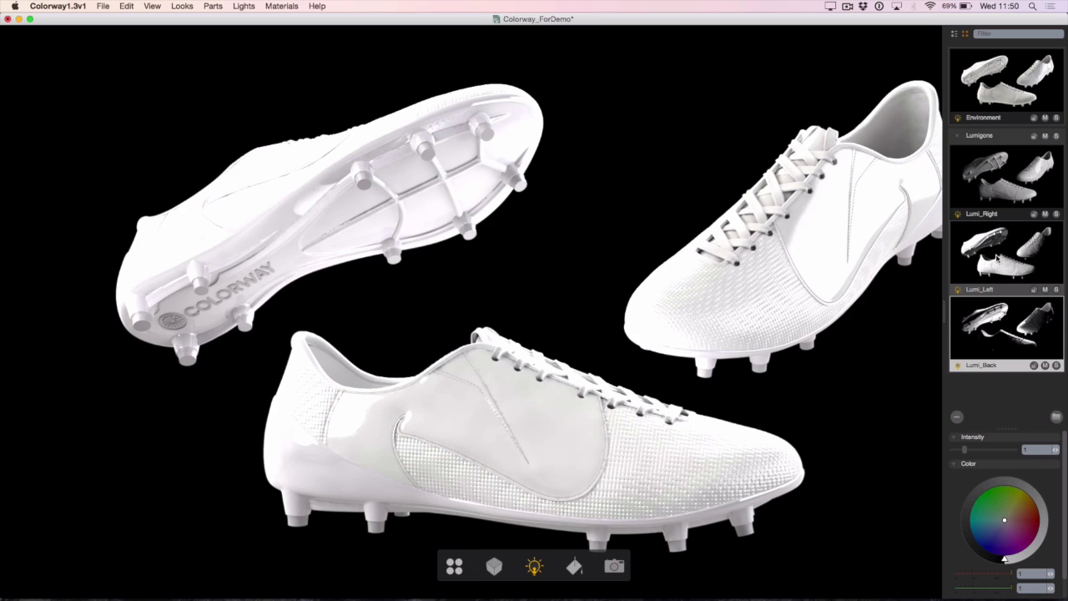
left_click(978, 137)
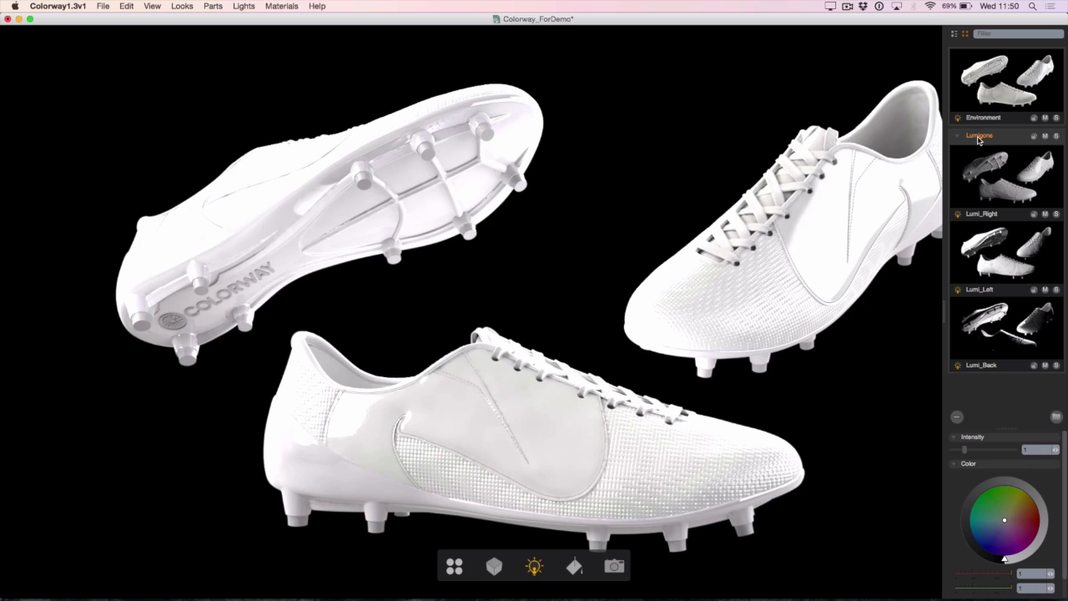
left_click(988, 176)
left_click(999, 246)
left_click(995, 320)
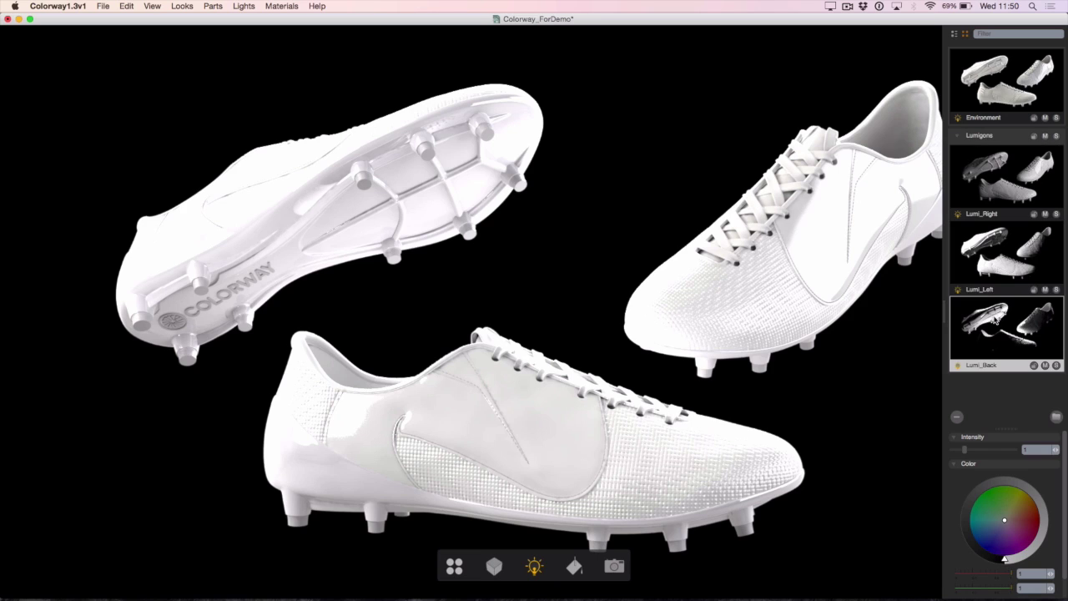
left_click(988, 196)
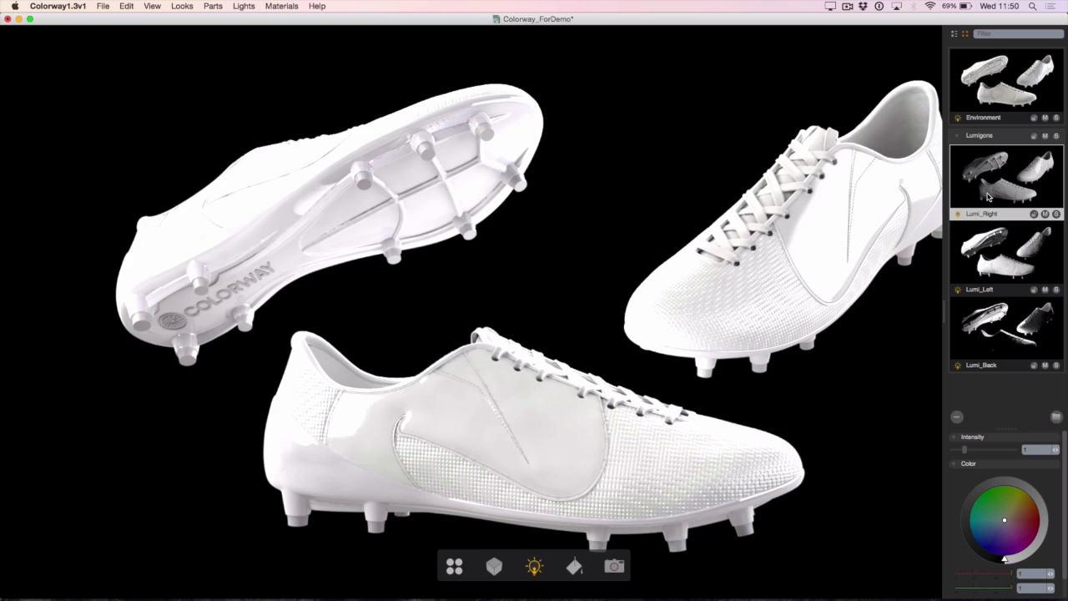
left_click(1007, 300, "super")
left_click(1005, 341, "shift")
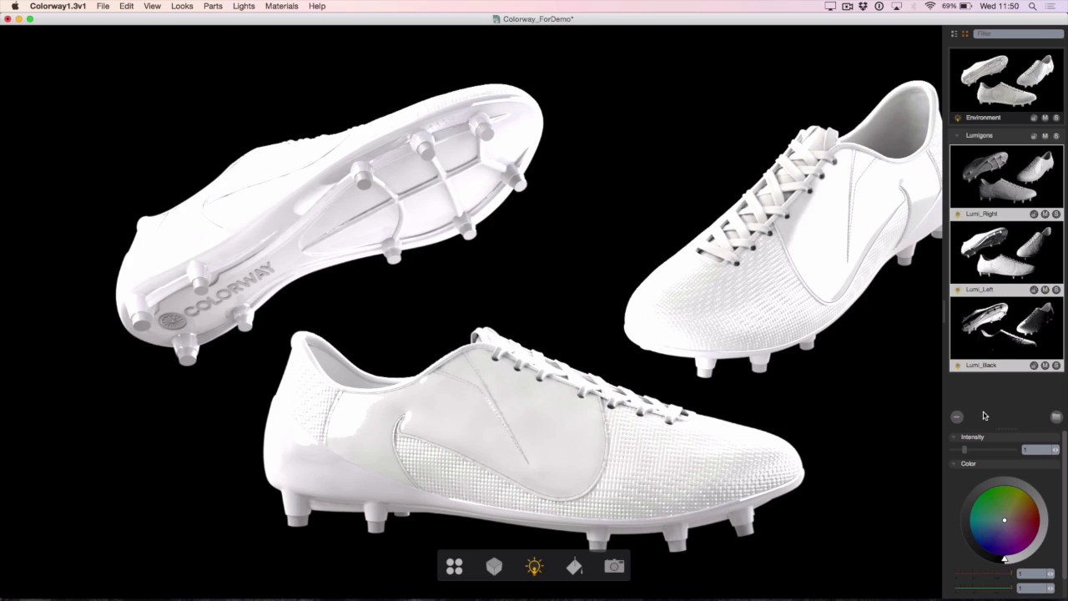
left_click_drag(966, 449, 936, 452)
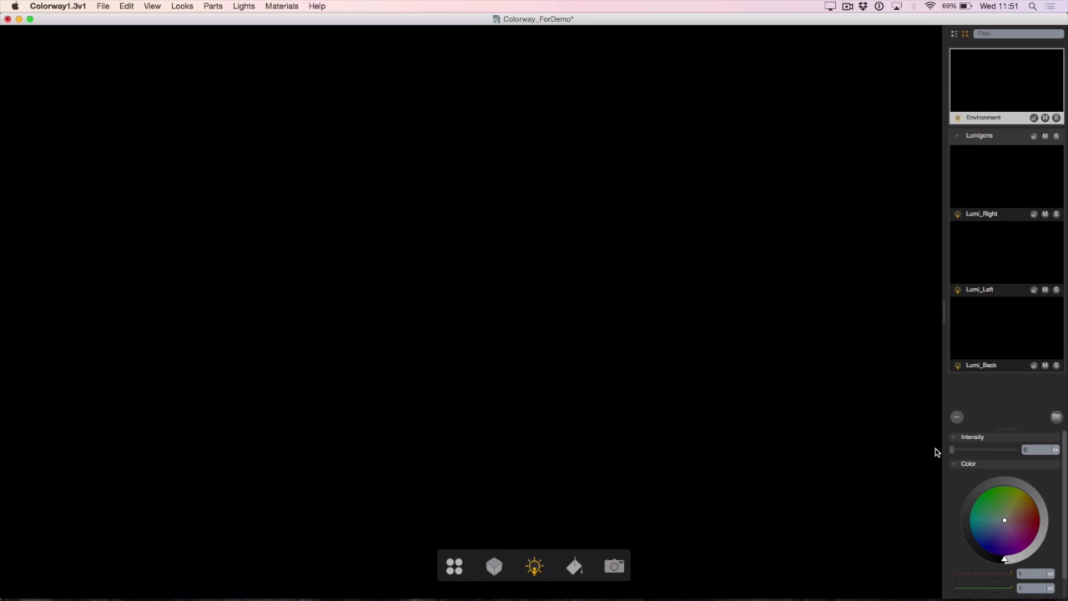
- Raise the intensity of the back, left and right lumigons and the environment light
left_click(1004, 331)
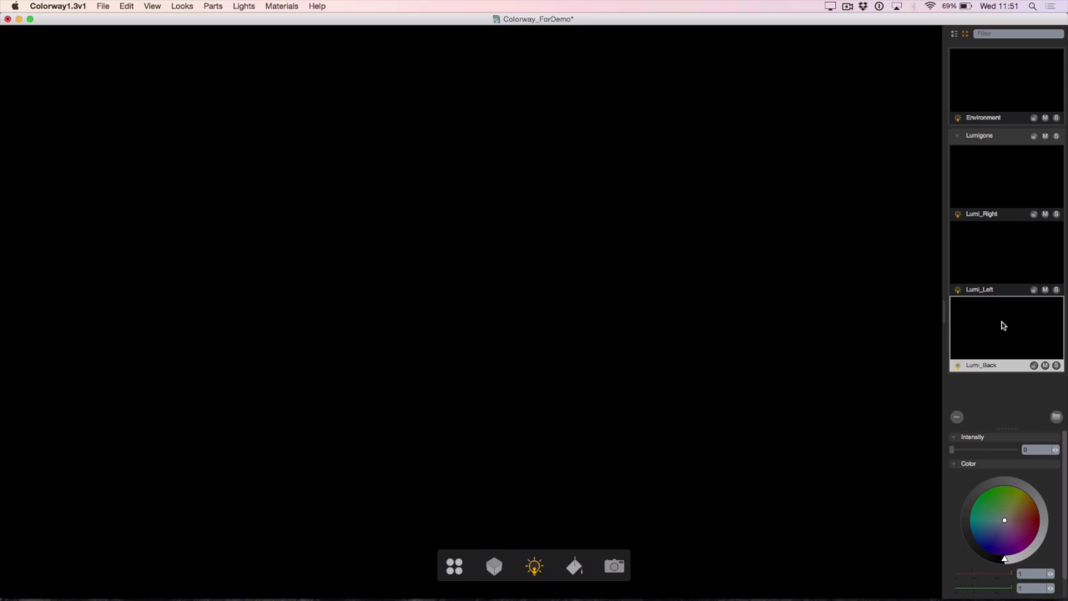
mouse_move(952, 453)
left_mouse_down()
mouse_move(978, 453)
mouse_move(953, 453)
left_mouse_up()
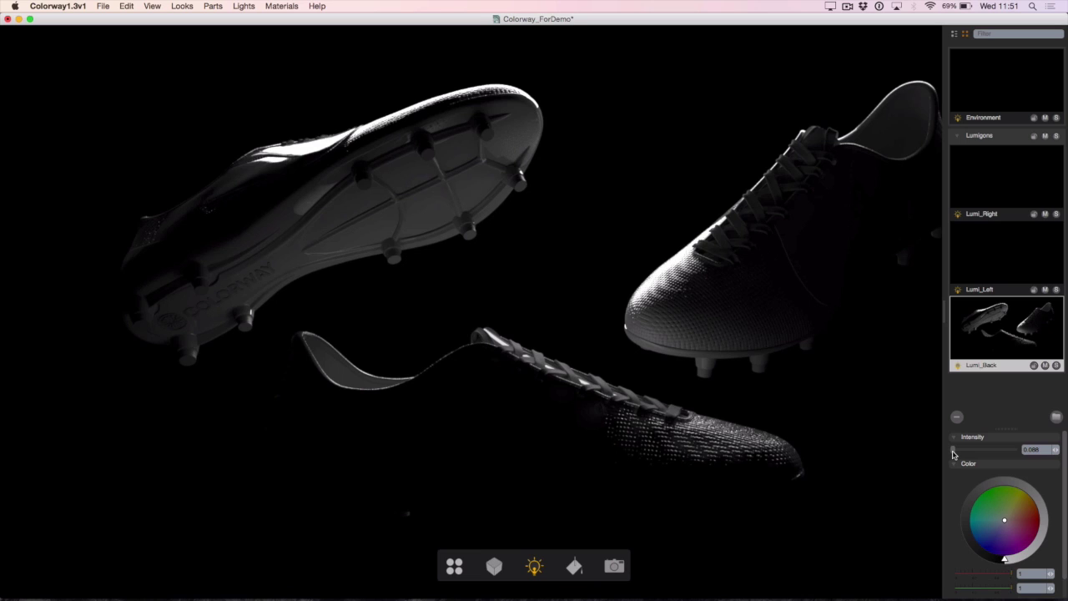
left_click(985, 275)
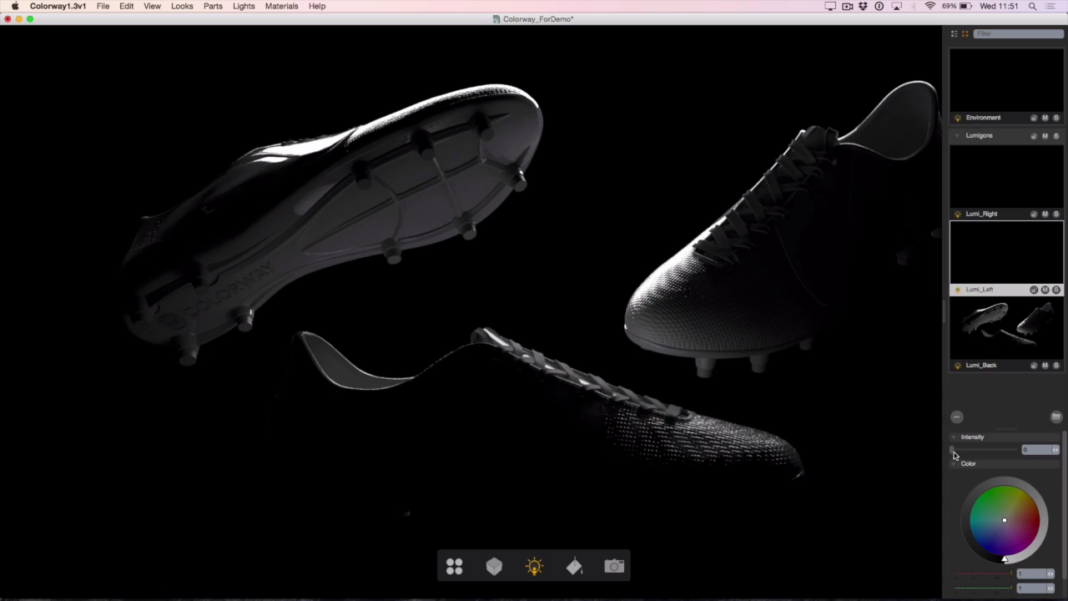
left_click_drag(954, 453, 960, 453)
left_click(1005, 180)
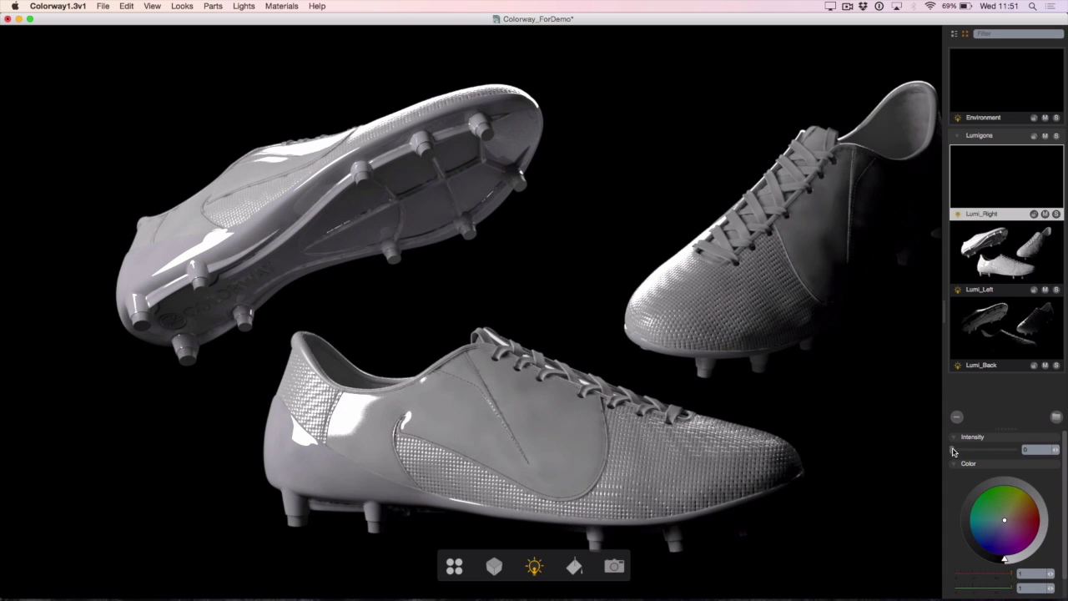
left_click_drag(952, 451, 958, 451)
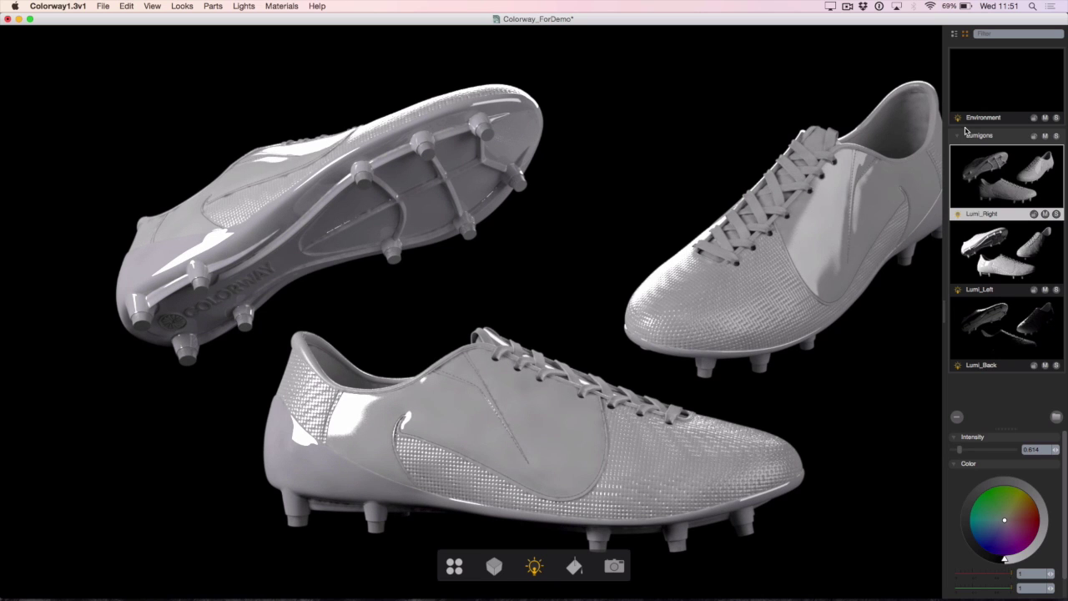
left_click(974, 84)
left_click_drag(953, 450, 958, 451)
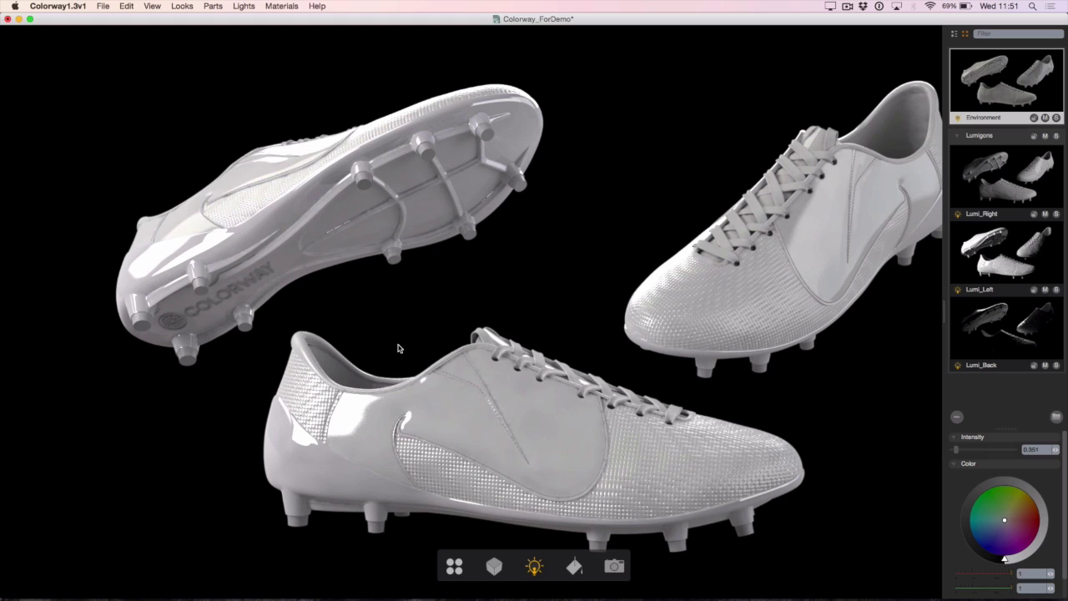
- Fine-tune Lumi_Left to intensity 0.439, undo a trial blue tint, and show the looks
left_click(1001, 259)
left_click_drag(960, 451, 957, 452)
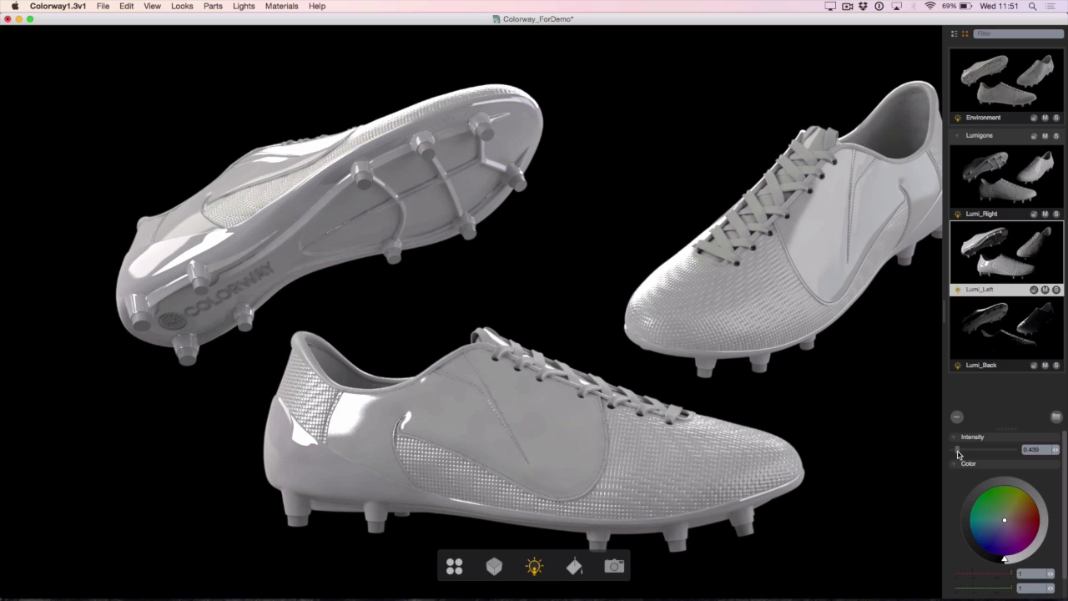
left_click_drag(957, 452, 959, 453)
left_click_drag(1011, 518, 974, 538)
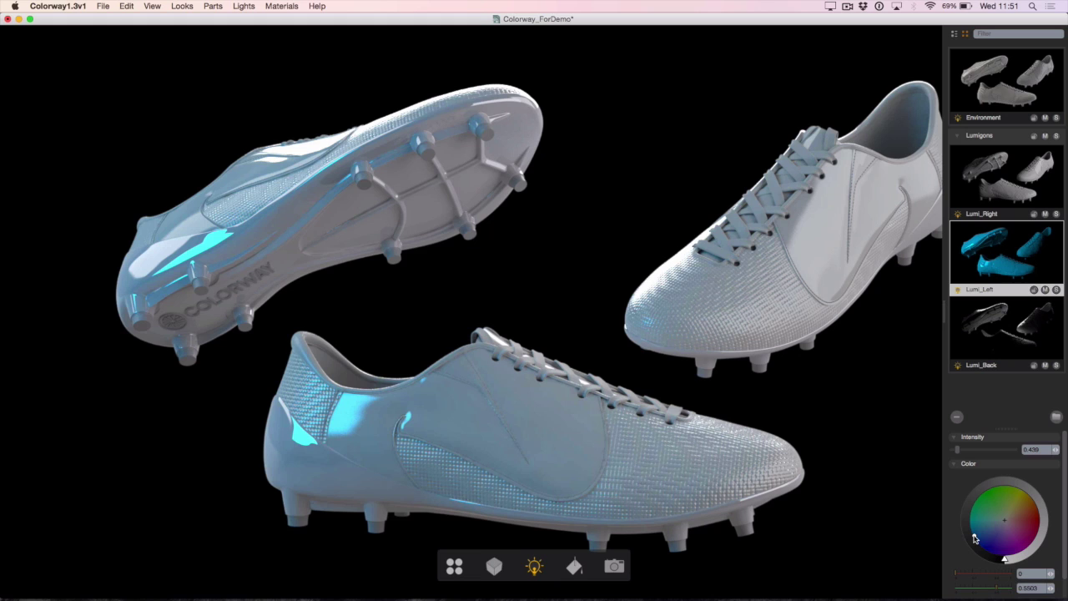
key("super+z")
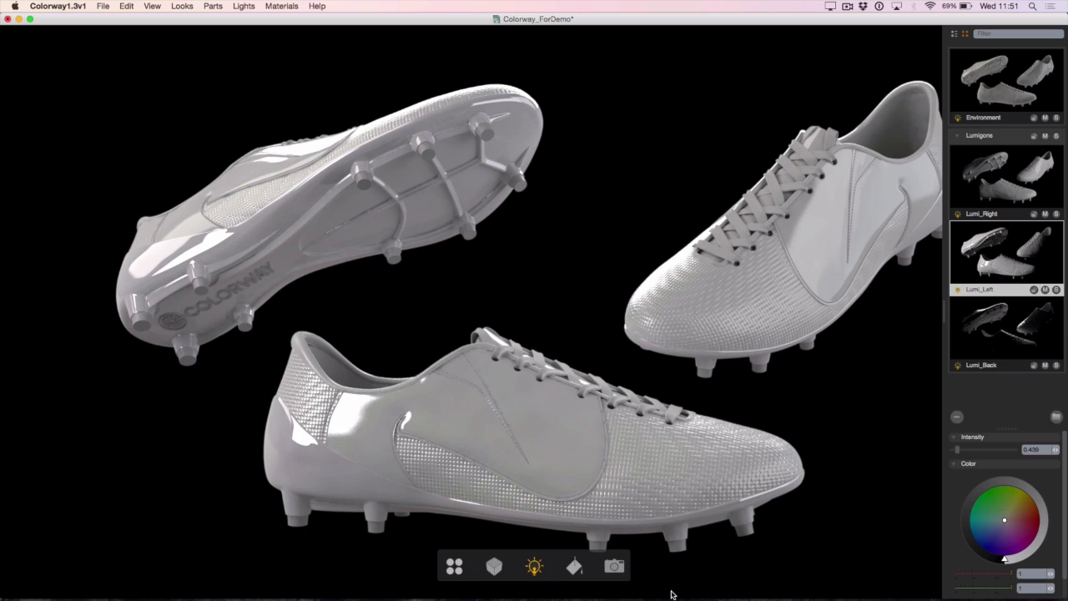
left_click(457, 572)
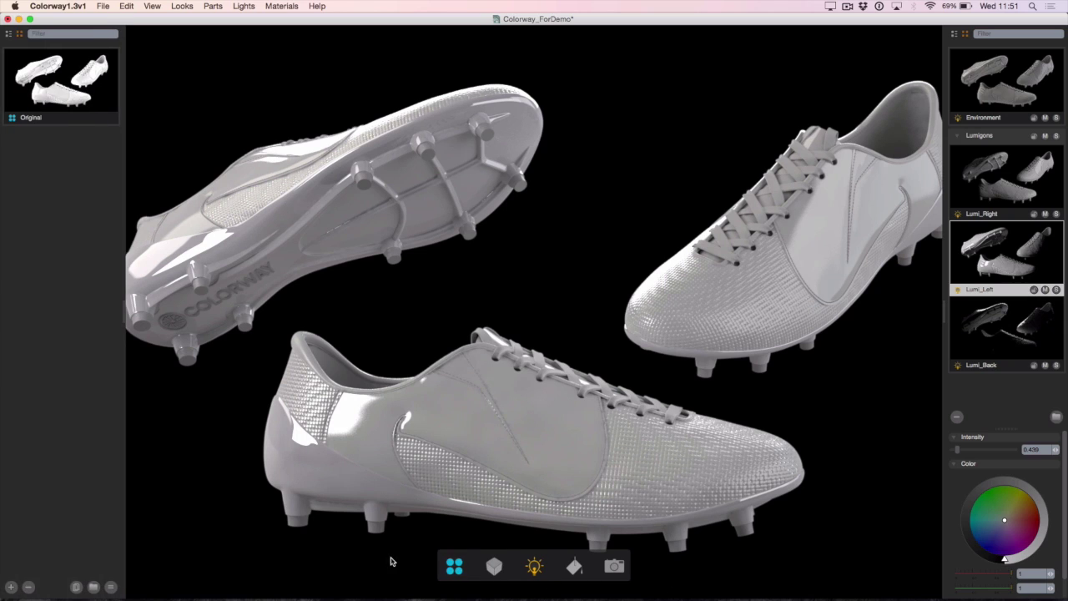
- Add a new look named LightSetup below Original
left_click(11, 587)
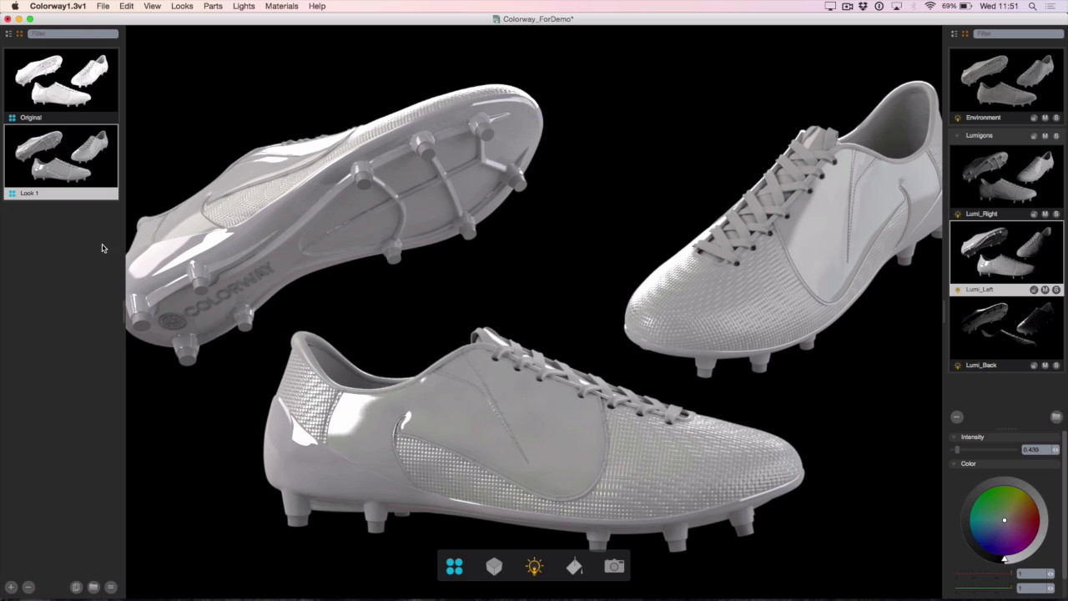
type("LightSetup")
key("Return")
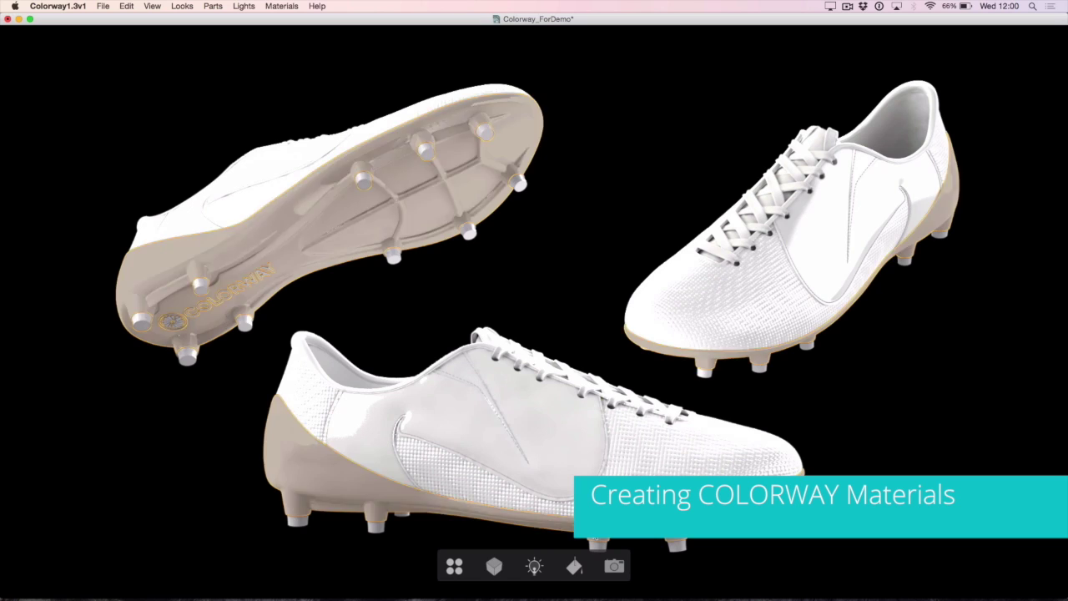
- Create a pure white material (1.00 1.00 1.00) named White under Original Materials
left_click(575, 568)
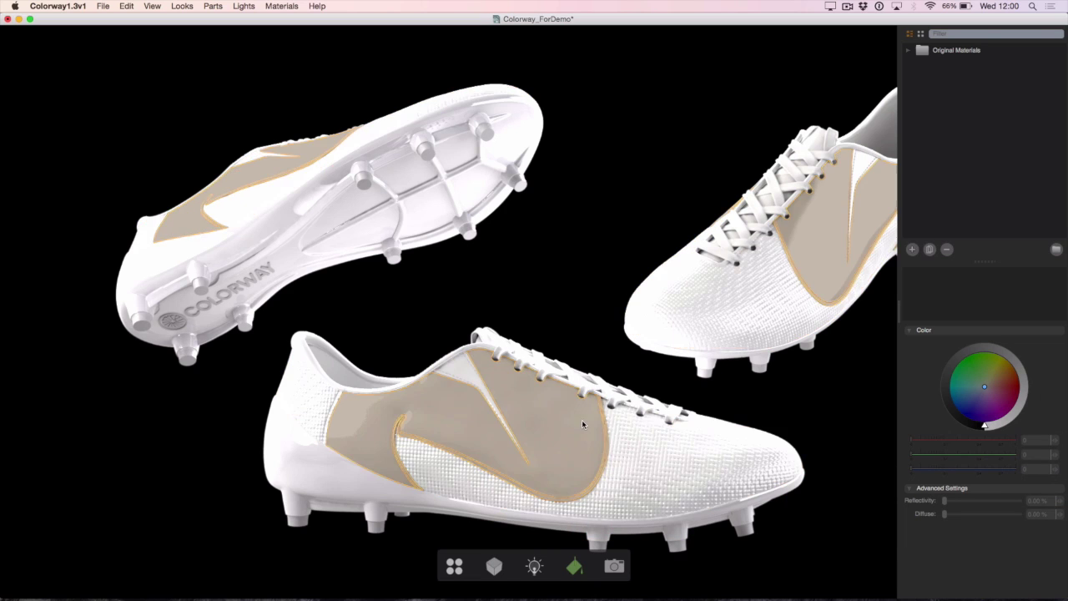
left_click(908, 51)
left_click(933, 52)
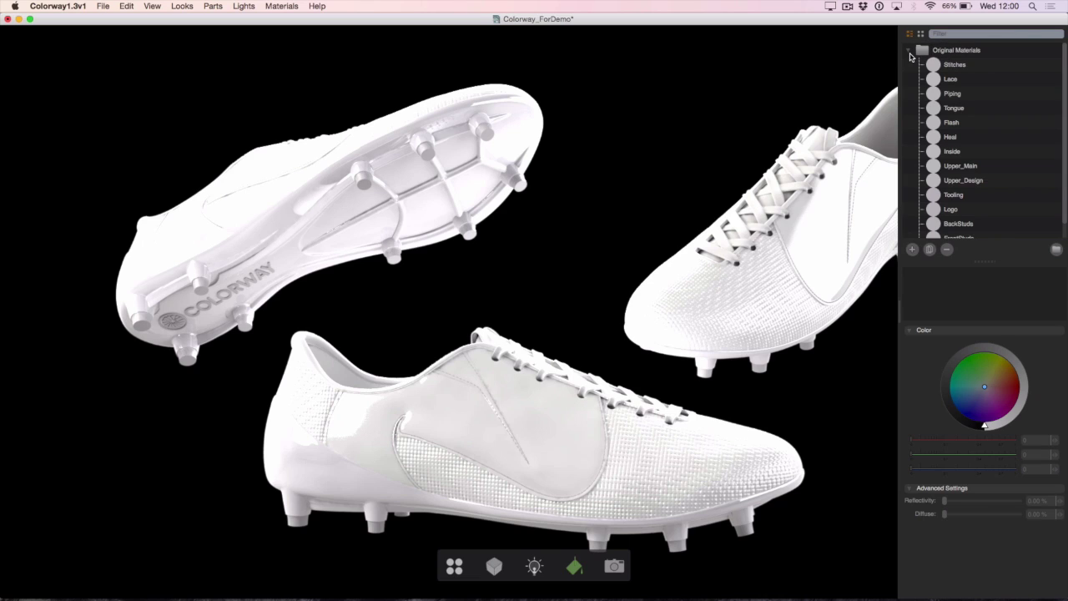
left_click(909, 51)
left_click(918, 53)
left_click(939, 81)
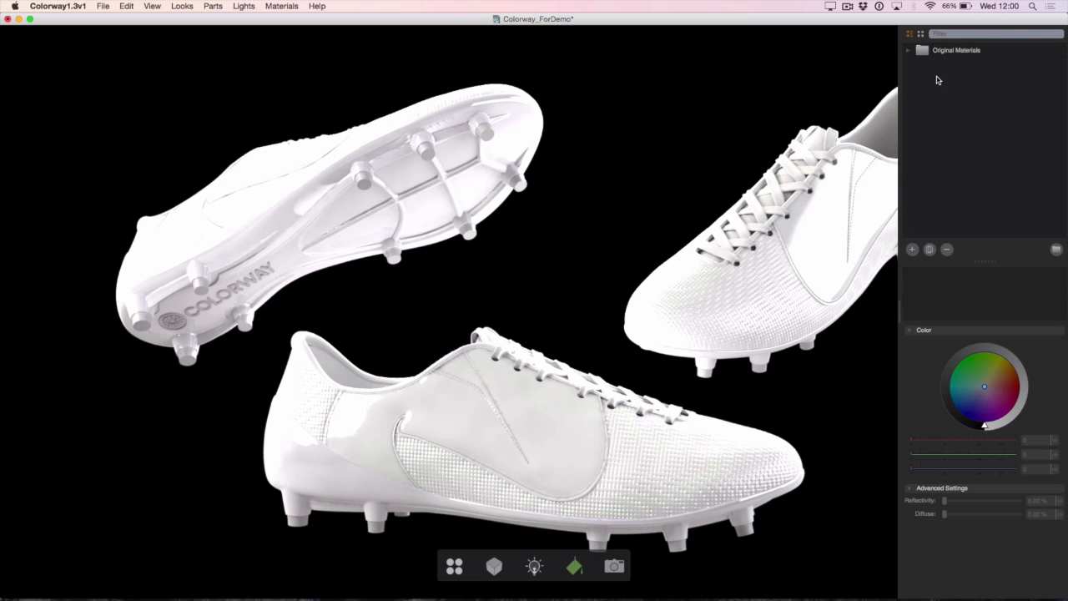
left_click(913, 251)
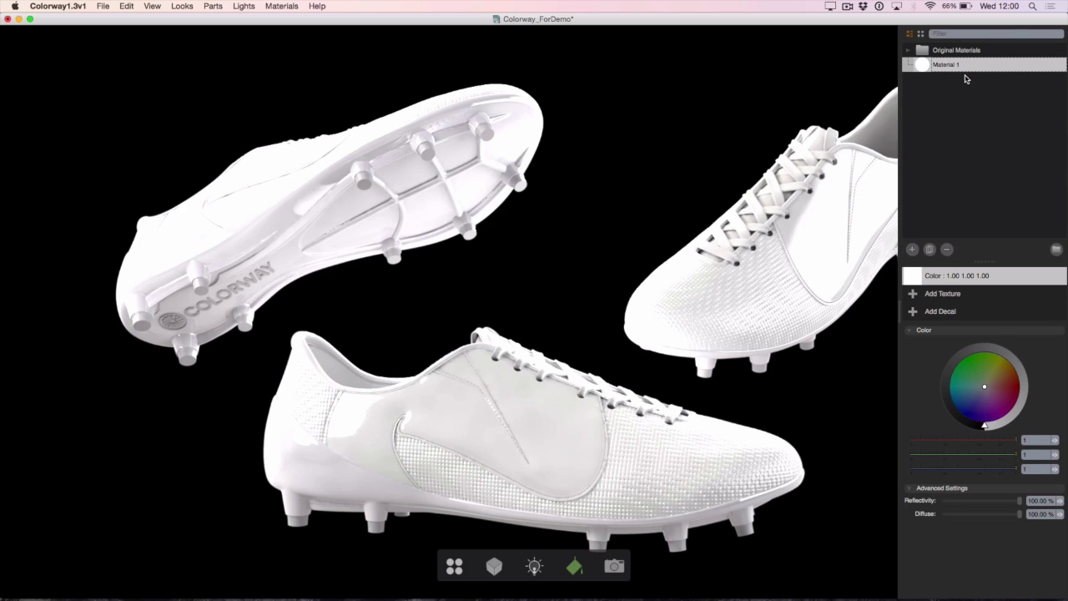
double_click(948, 65)
type("White")
key("Return")
- Turn on 'Input/Display color values in 0-255 range' in Preferences
left_click(75, 6)
left_click(60, 37)
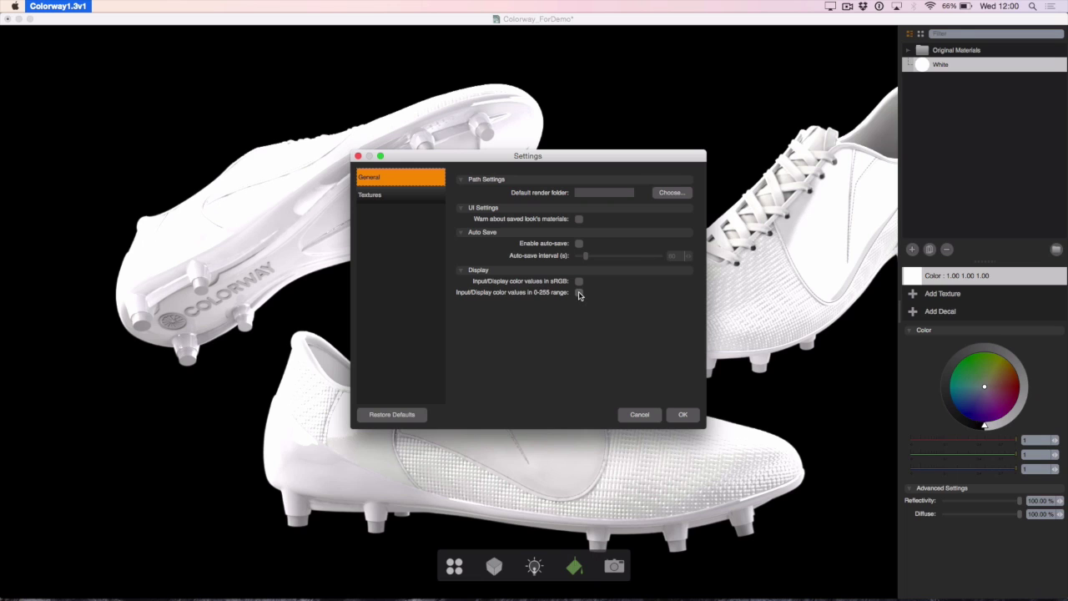
left_click(579, 293)
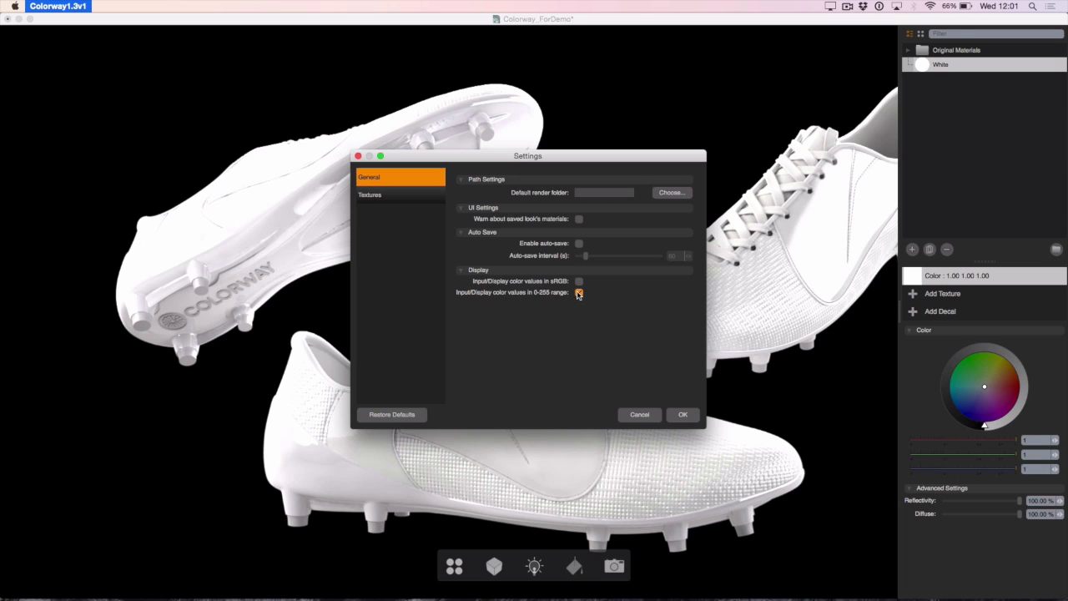
left_click(682, 415)
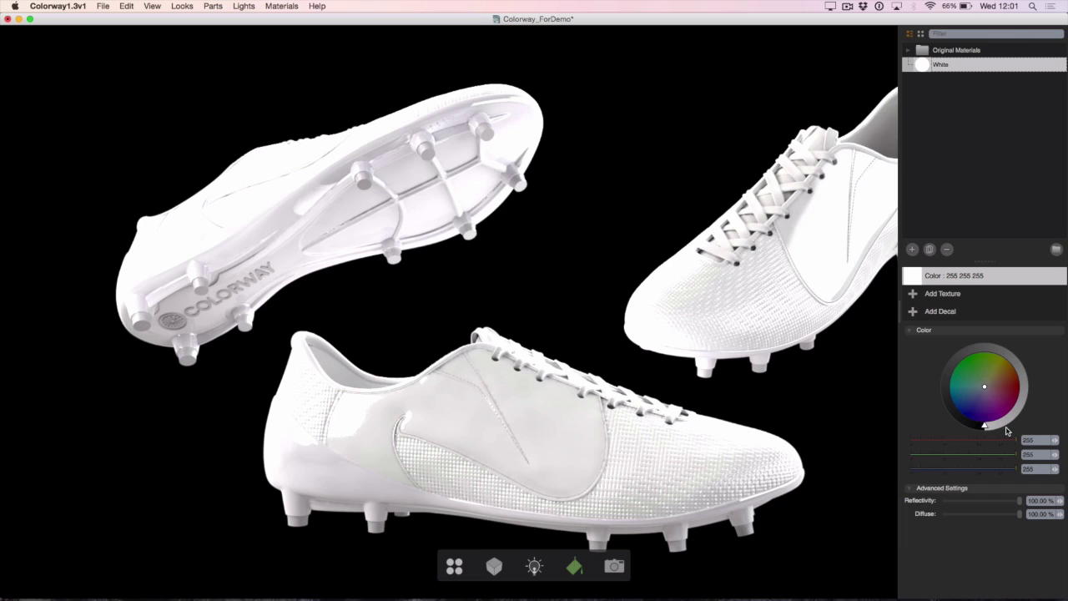
- Tone White to 218 218 218 and group the seven palette materials into ShoePalette
left_click_drag(1008, 431, 1019, 417)
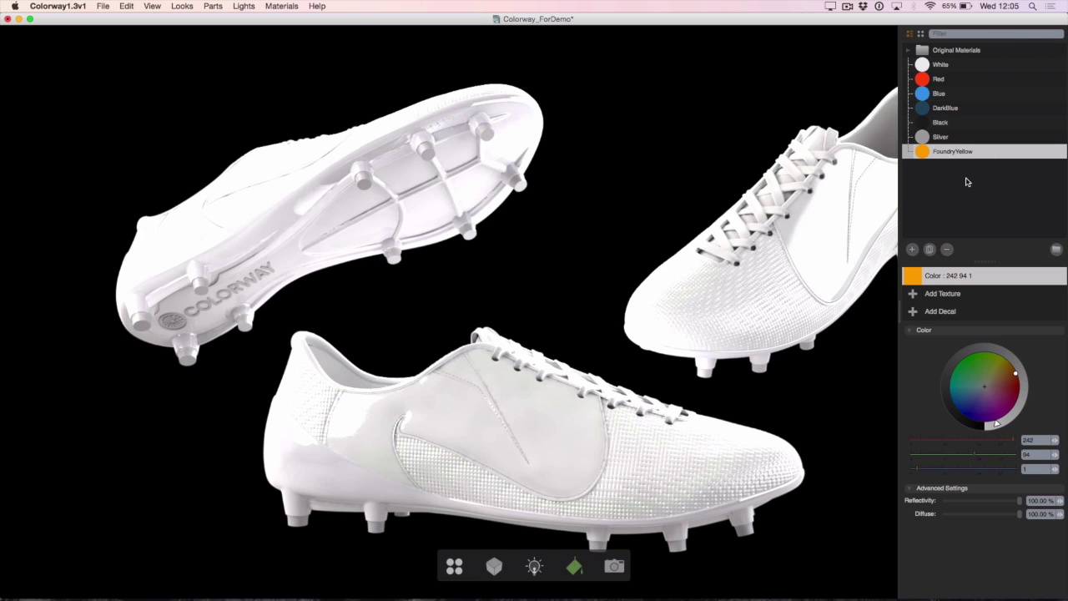
left_click(951, 65)
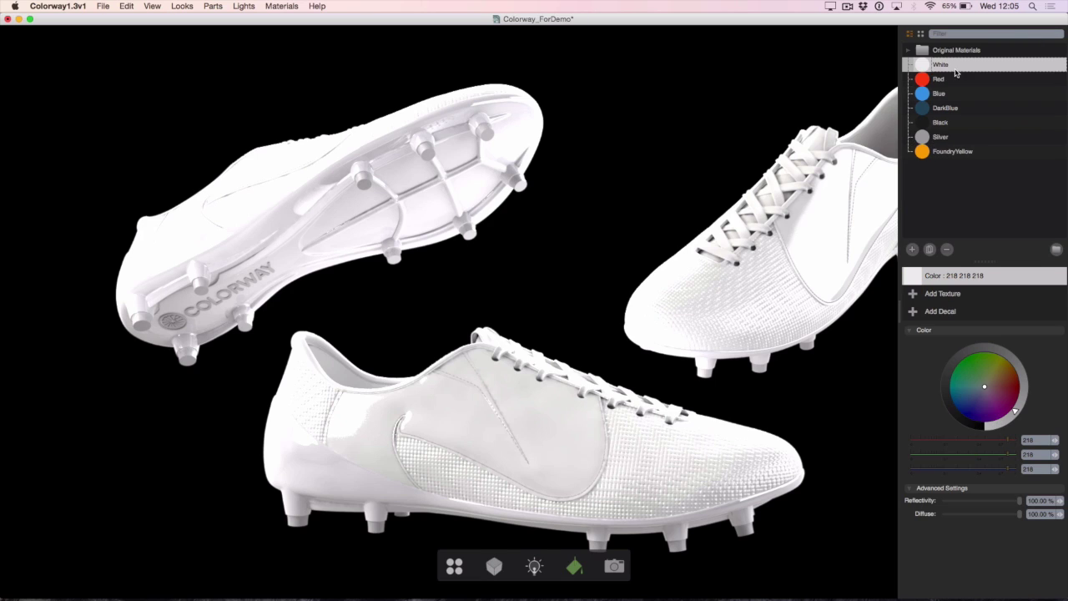
left_click(960, 152, "shift")
left_click(1056, 248)
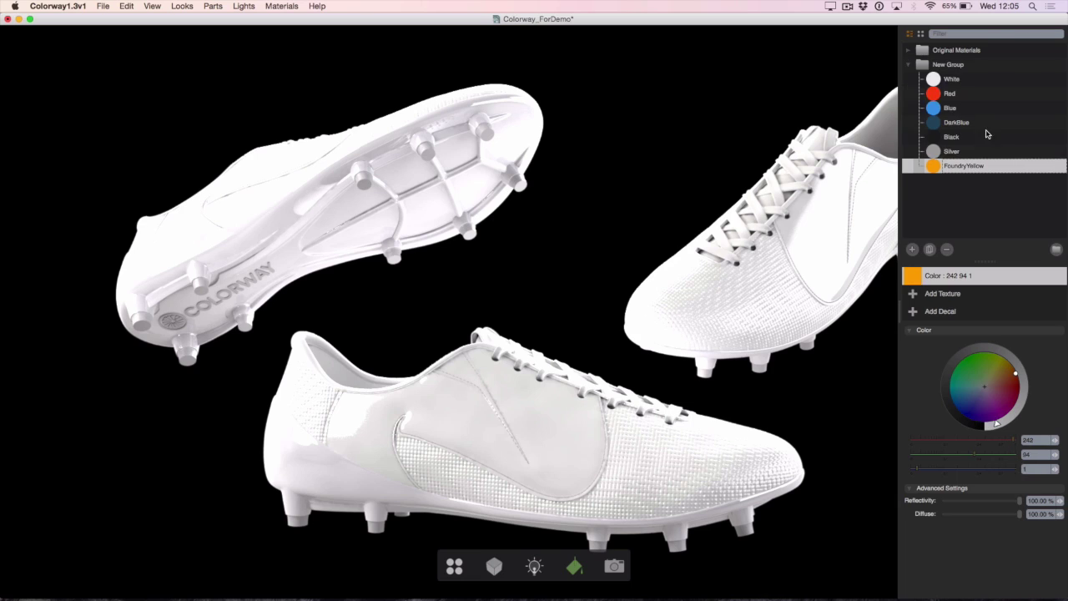
type("ShoePalette")
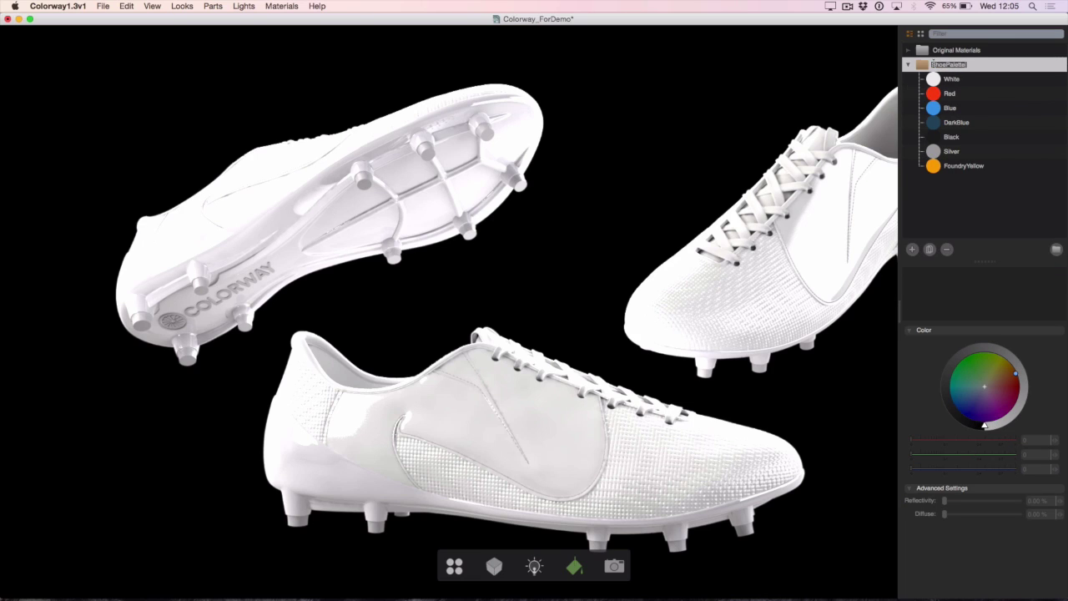
key("Return")
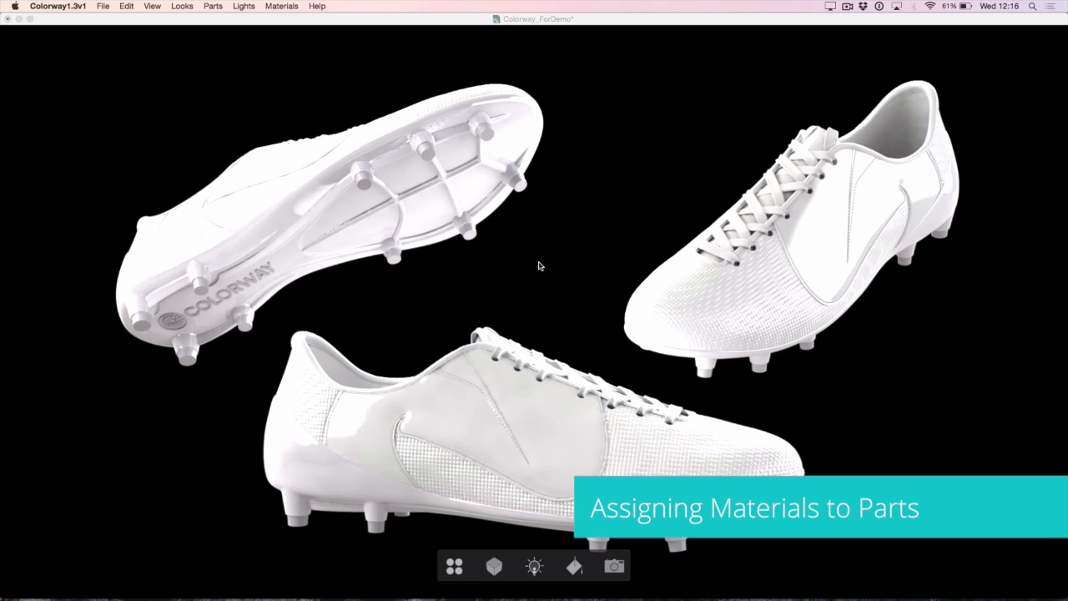
- Switch to the LightSetup look and apply FoundryYellow from ShoePalette to the boots' upper panels
key("super+1")
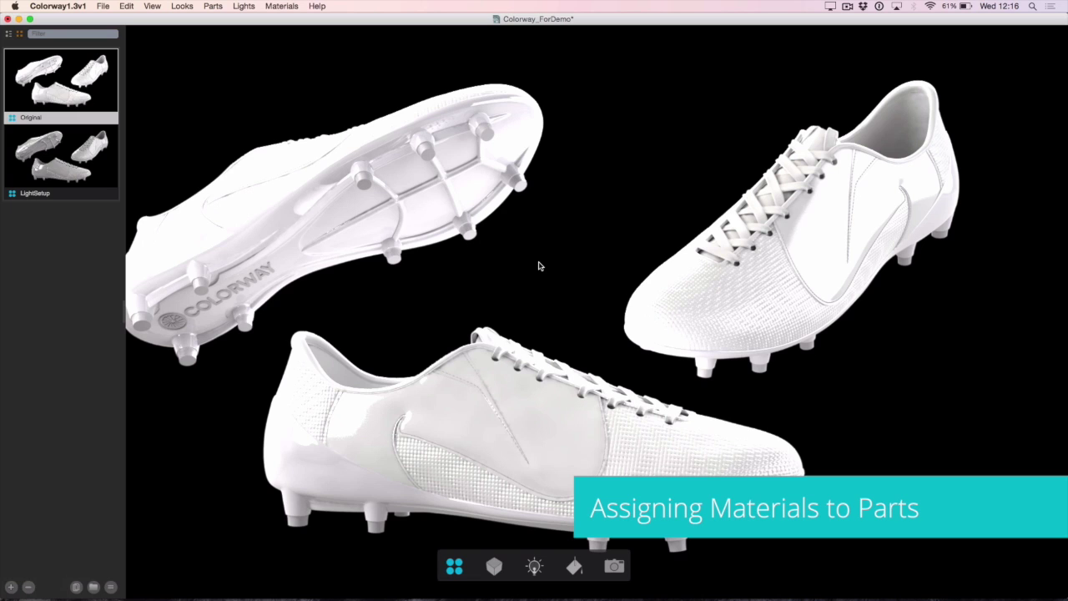
left_click(81, 165)
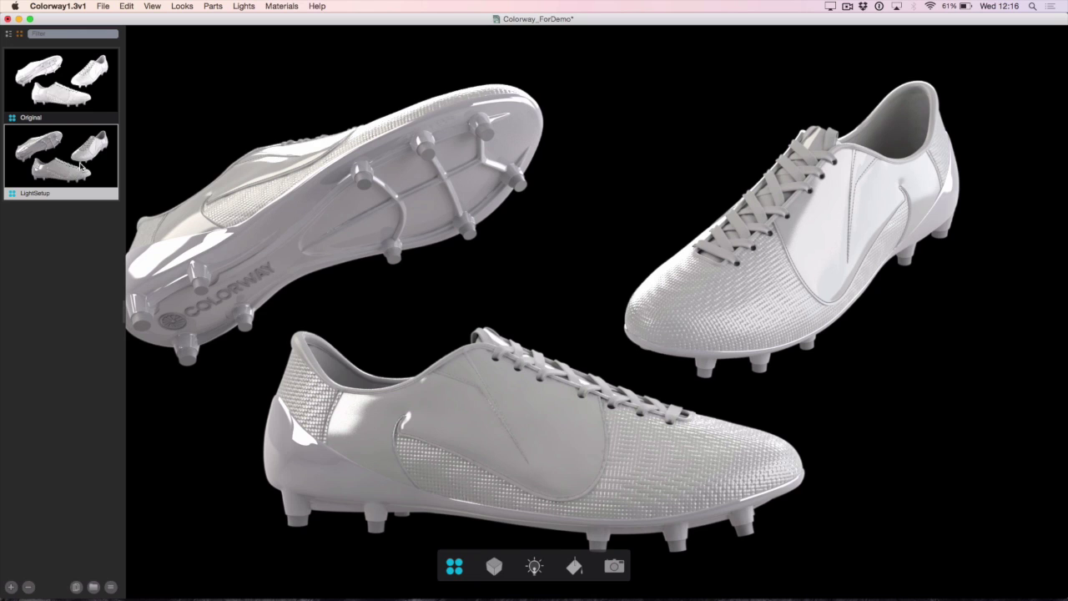
left_click(566, 572)
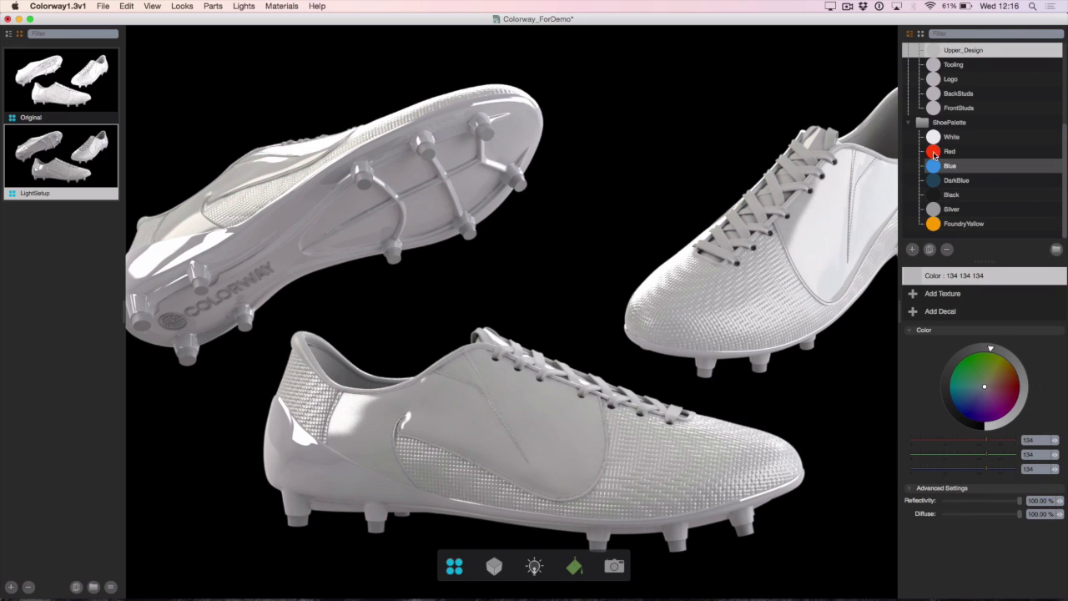
left_click_drag(952, 226, 556, 433)
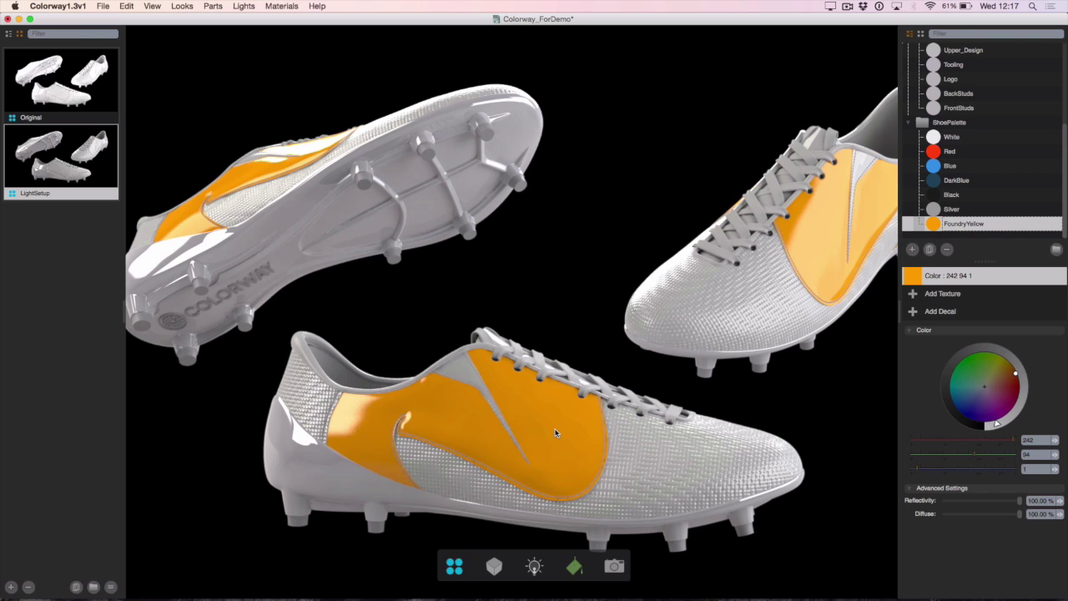
- Try cyan and grey on the upper panels, then keep them orange
left_click(556, 434)
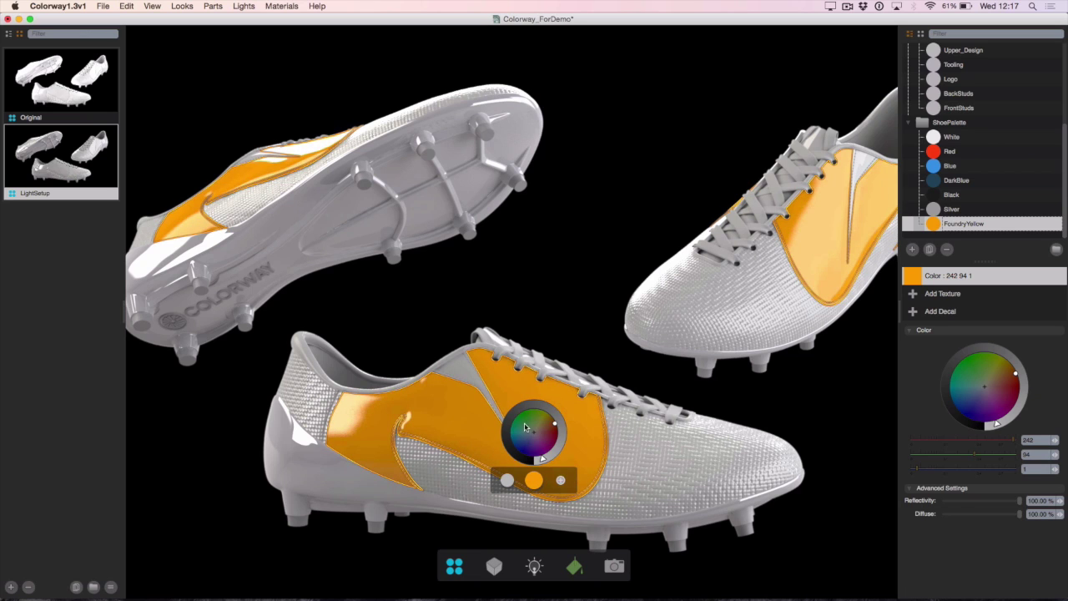
left_click_drag(539, 420, 509, 437)
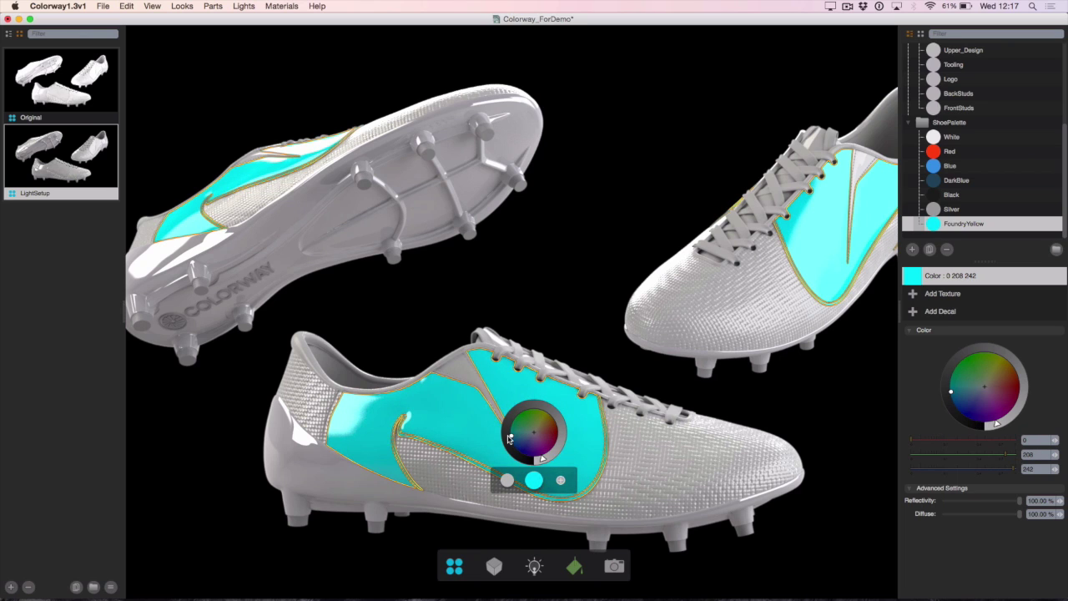
key("super+z")
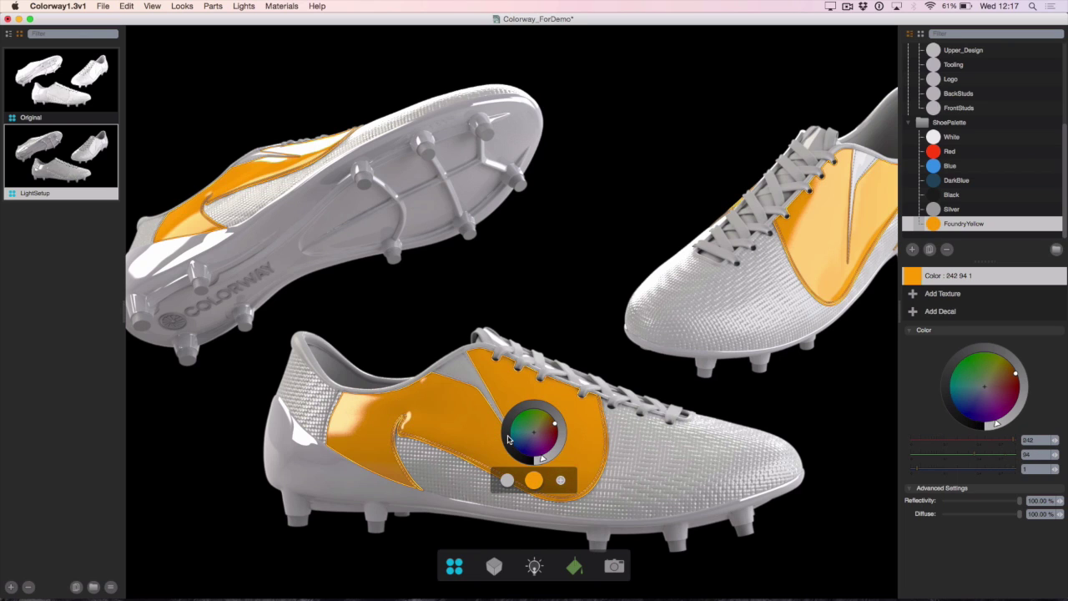
left_click(507, 483)
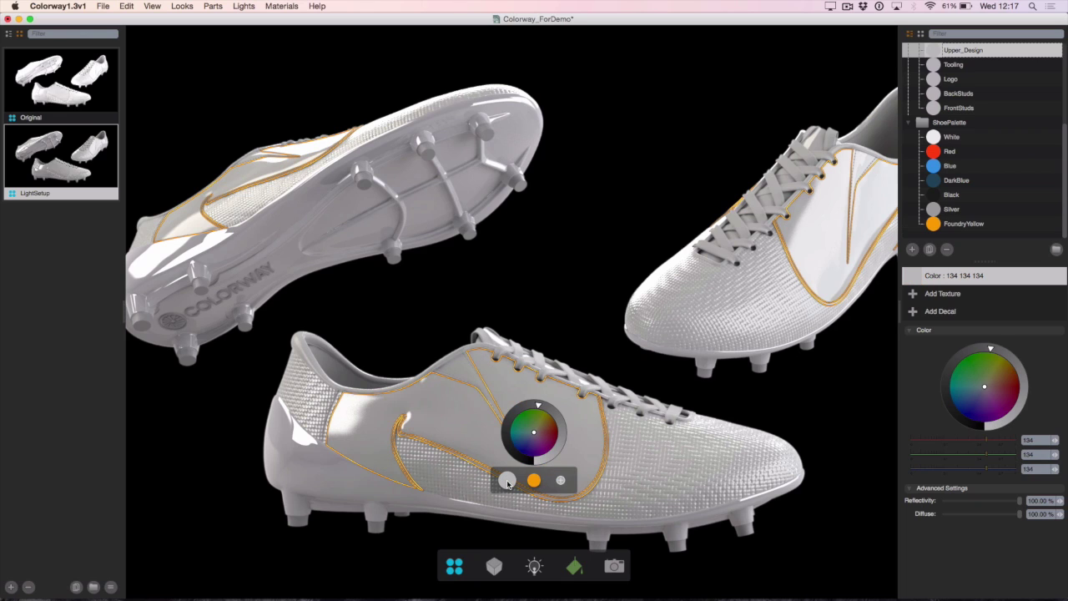
left_click(534, 480)
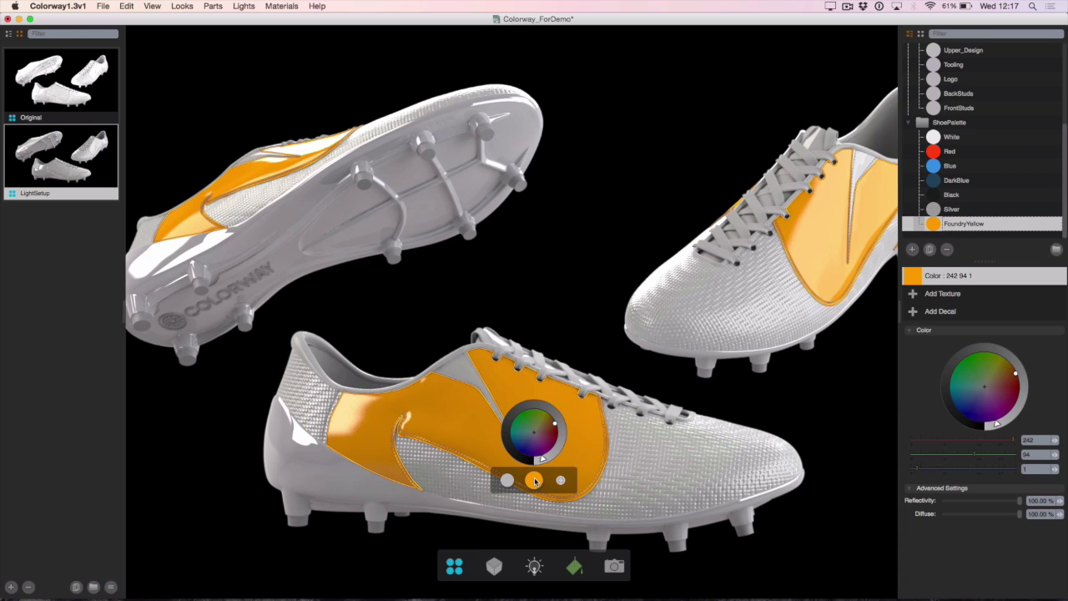
- Colour the body, sole and collar black, the laces white and the studs FoundryYellow
left_click_drag(947, 208, 338, 372)
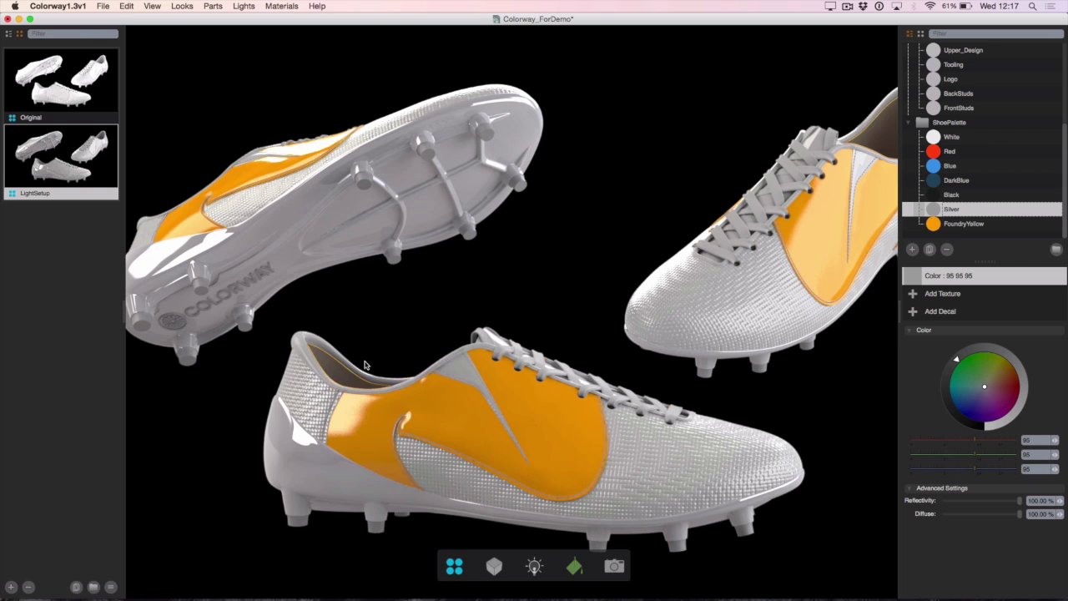
left_click_drag(952, 195, 654, 471)
left_click_drag(927, 196, 279, 440)
left_click_drag(941, 197, 305, 357)
left_click_drag(935, 137, 776, 195)
left_click_drag(933, 223, 372, 531)
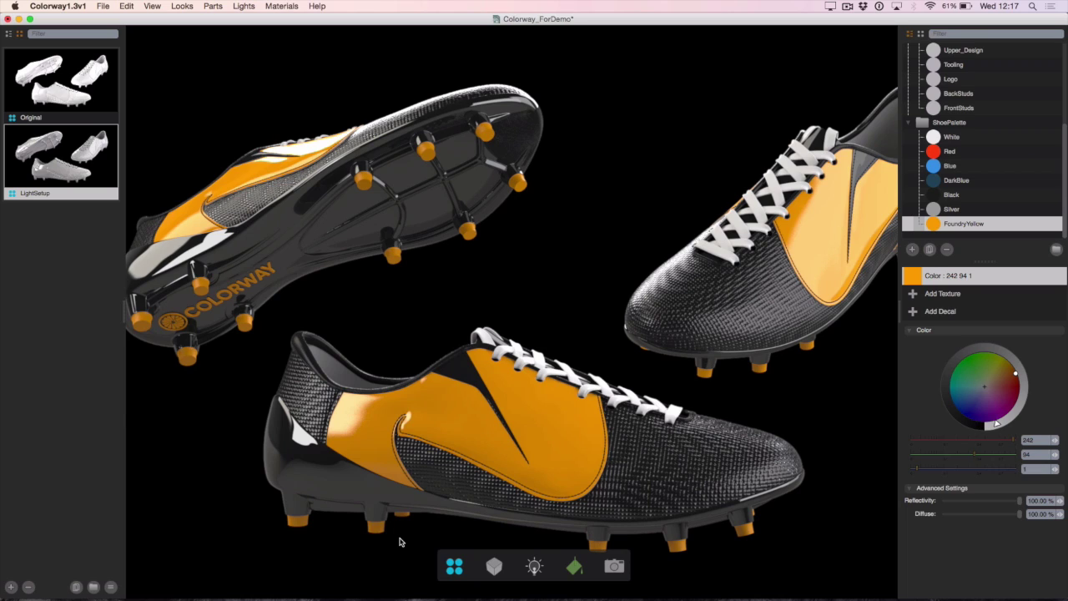
- Save the current colours as a new look named BlackYellow_(SKU1623)
left_click(10, 587)
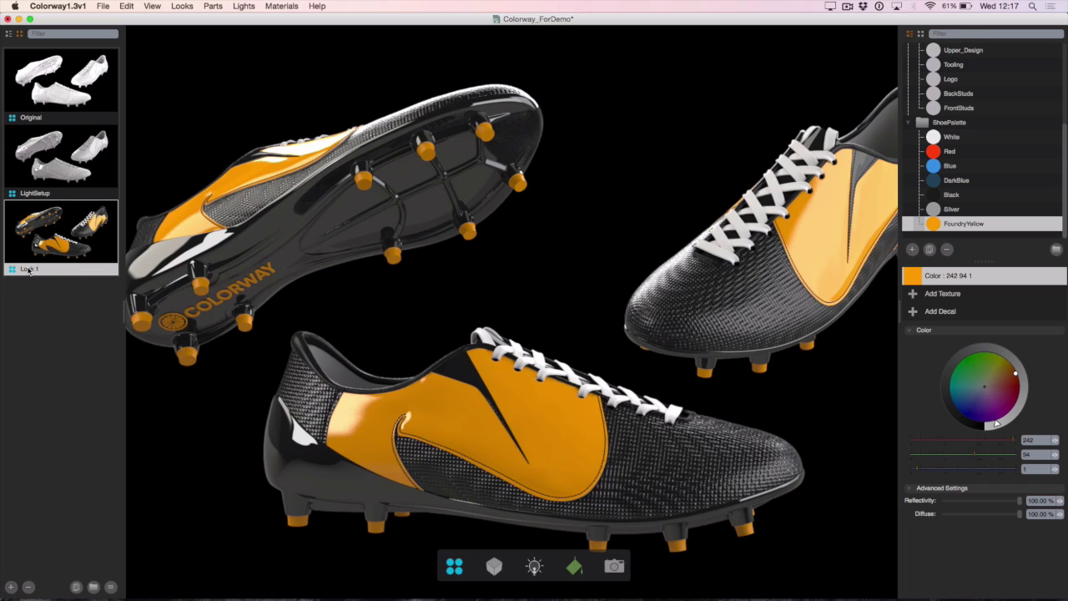
double_click(28, 269)
type("BlackYellow_(SKU1623")
- Create a new look group named Colorway2016
left_click(94, 588)
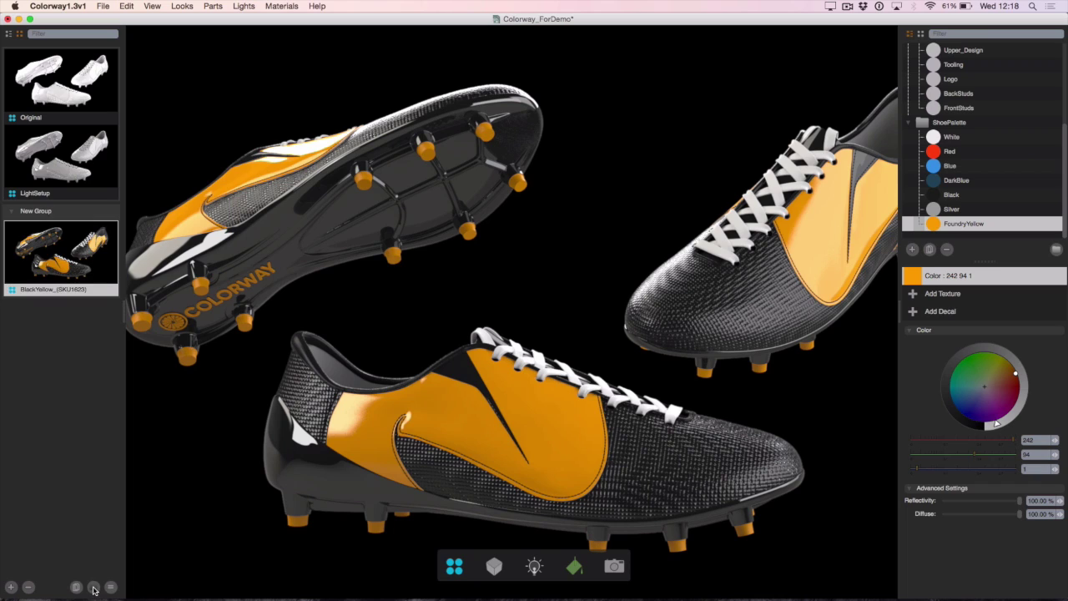
double_click(37, 212)
type("Co")
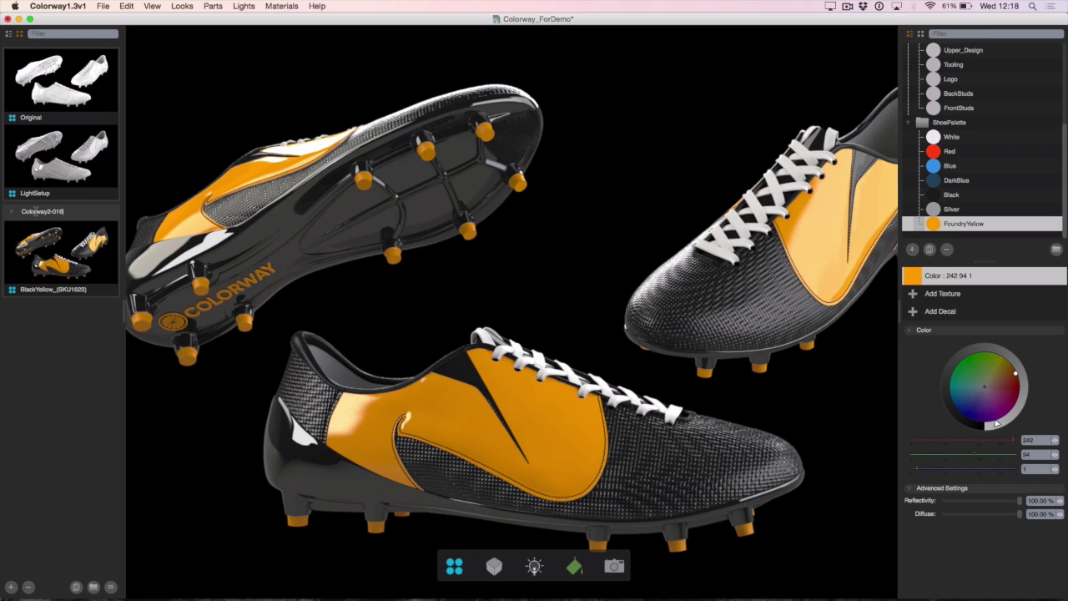
type("lorway2016")
key("Return")
- Create red and blue boot looks named RedYellow_(SKU1624) and BlueYellow_(SKU1625)
left_click_drag(933, 151, 333, 208)
type("RedYellow_(SKU1624)")
key("Return")
left_click_drag(932, 165, 689, 356)
type("BlueYellow_(SKU1625)")
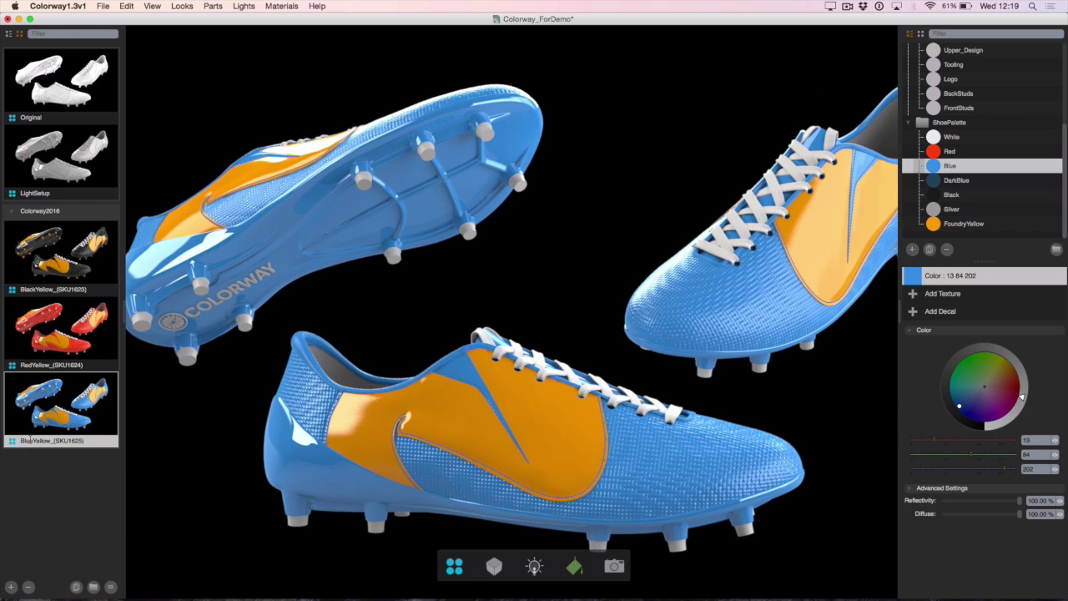
key("Return")
- Build a red, blue and yellow variant with yellow laces and save it as RedBlueYellow_(SKU
left_click_drag(933, 224, 784, 175)
left_click_drag(933, 151, 709, 292)
left_click_drag(500, 375, 58, 479)
type("RedBlueYellow_(SKU")
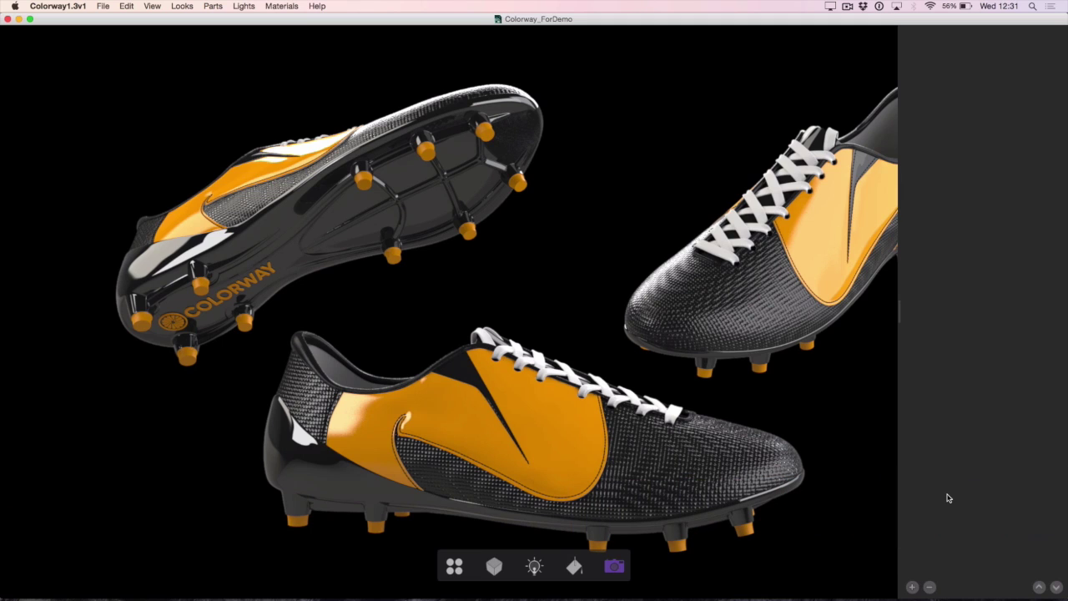
- Add a Lens post effect and settle it at 0 blur and 0.002 dispersion
left_click(912, 587)
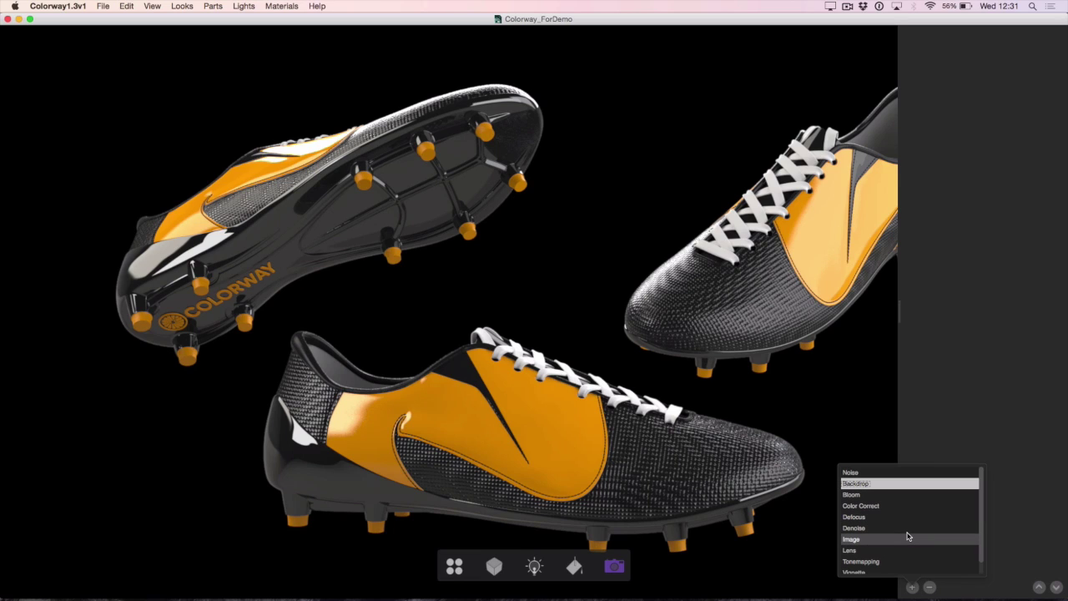
double_click(895, 555)
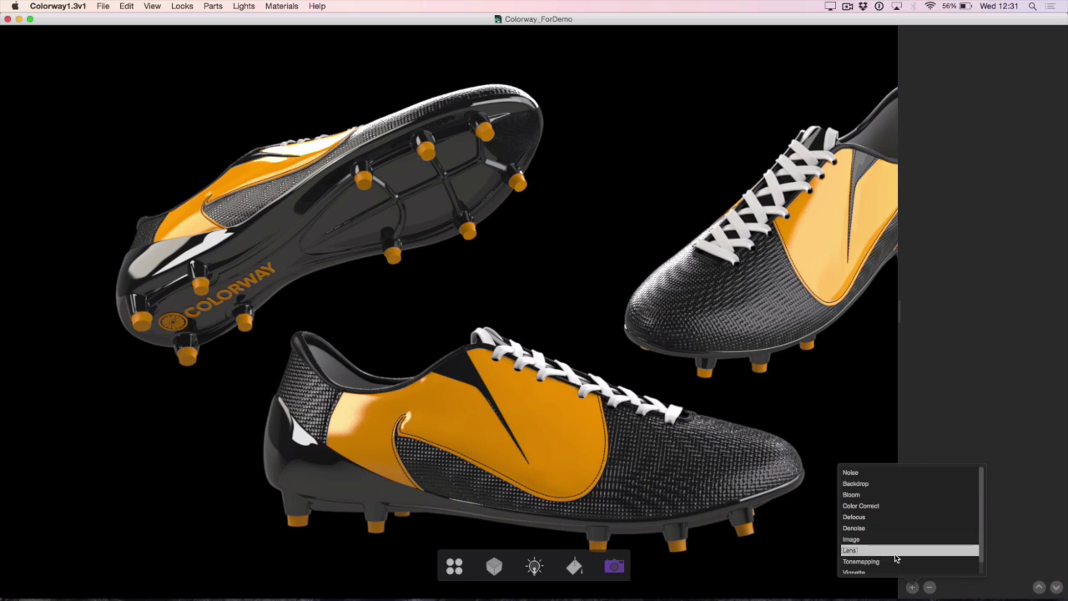
left_click_drag(944, 87, 941, 64)
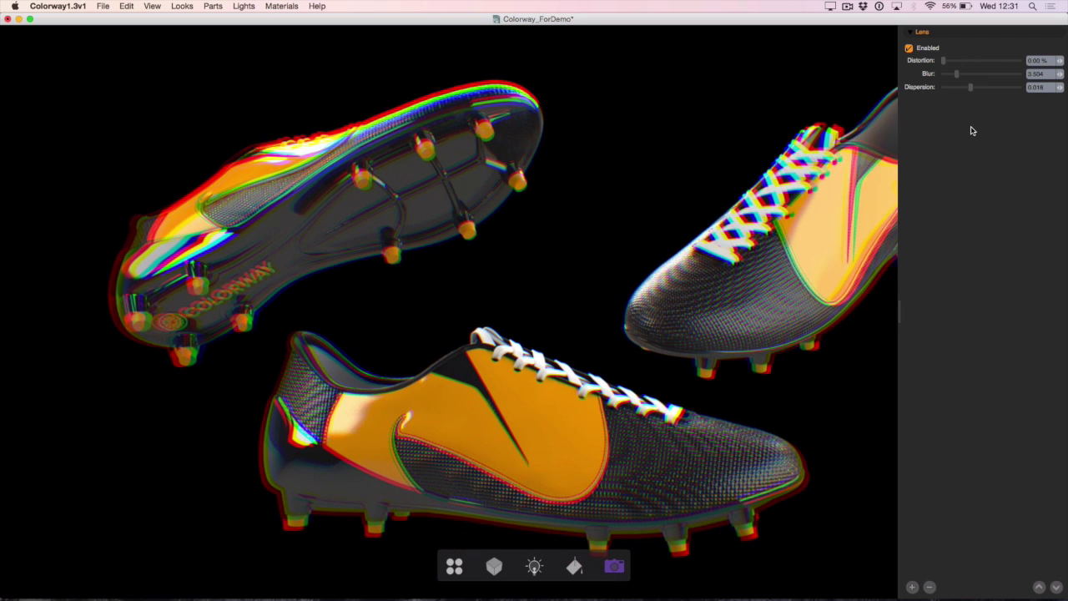
key("super+z")
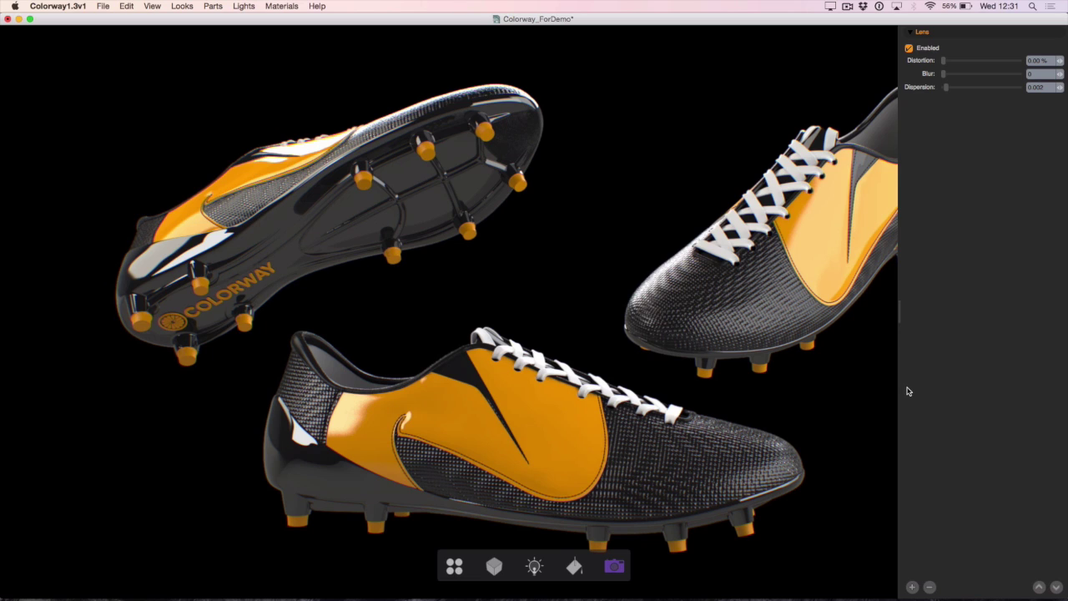
left_click(913, 587)
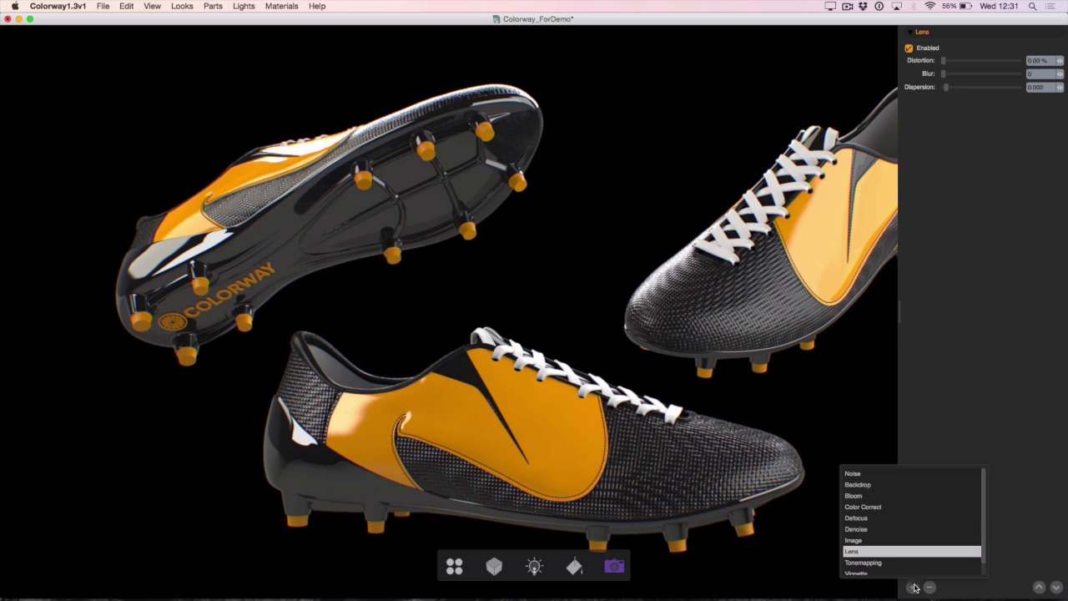
- Add a Backdrop effect and try linear and radial gradient types on it
left_click(888, 485)
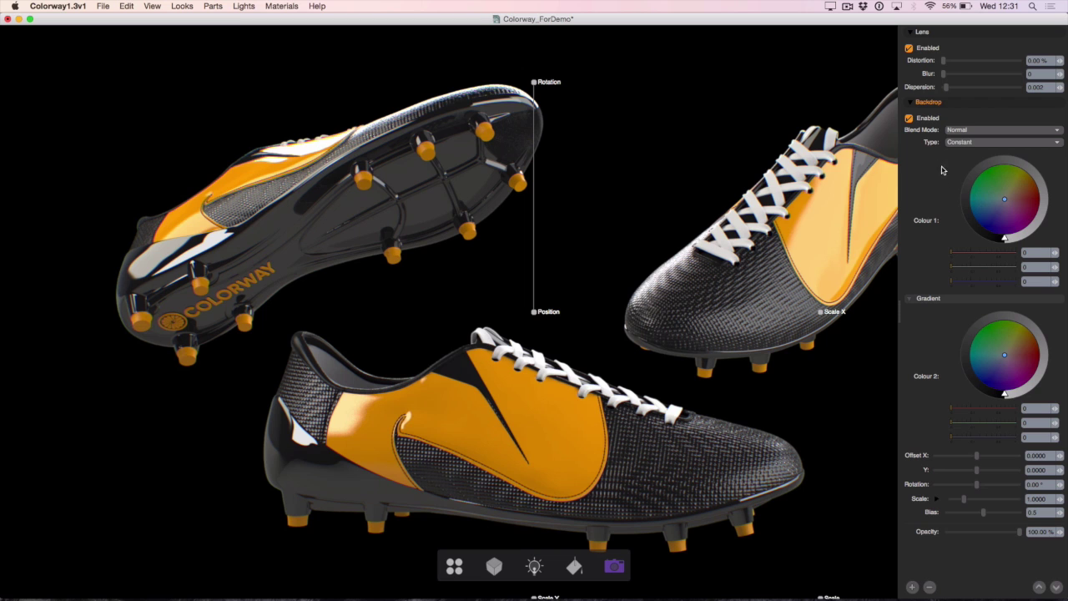
mouse_move(970, 215)
left_mouse_down()
mouse_move(968, 185)
mouse_move(982, 237)
mouse_move(969, 193)
mouse_move(978, 236)
mouse_move(971, 219)
left_mouse_up()
left_click(958, 144)
left_click(981, 157)
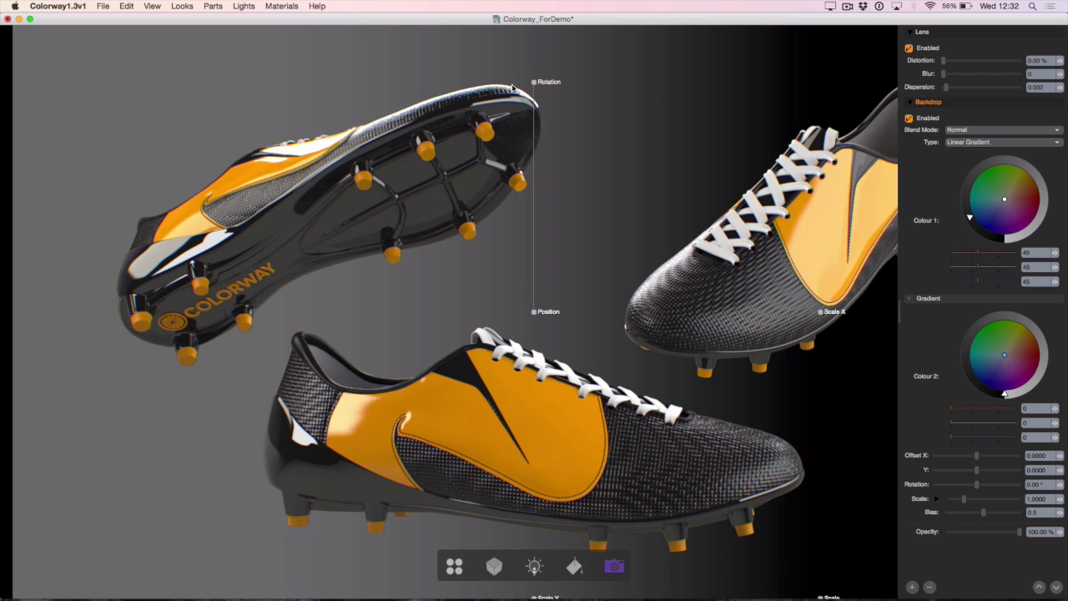
left_click_drag(533, 83, 459, 163)
mouse_move(537, 313)
left_mouse_down()
mouse_move(614, 306)
mouse_move(526, 311)
left_mouse_up()
left_click(976, 142)
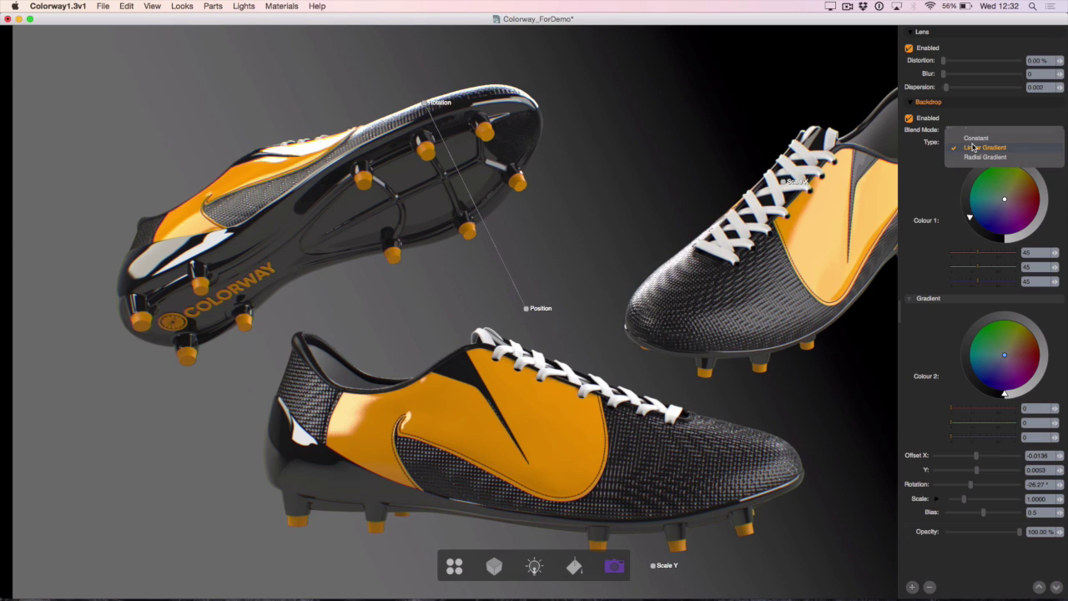
left_click(975, 157)
left_click_drag(527, 311, 483, 314)
- Set the Backdrop to a constant near-black colour and collapse its settings
left_click(983, 141)
left_click(982, 141)
left_click(978, 142)
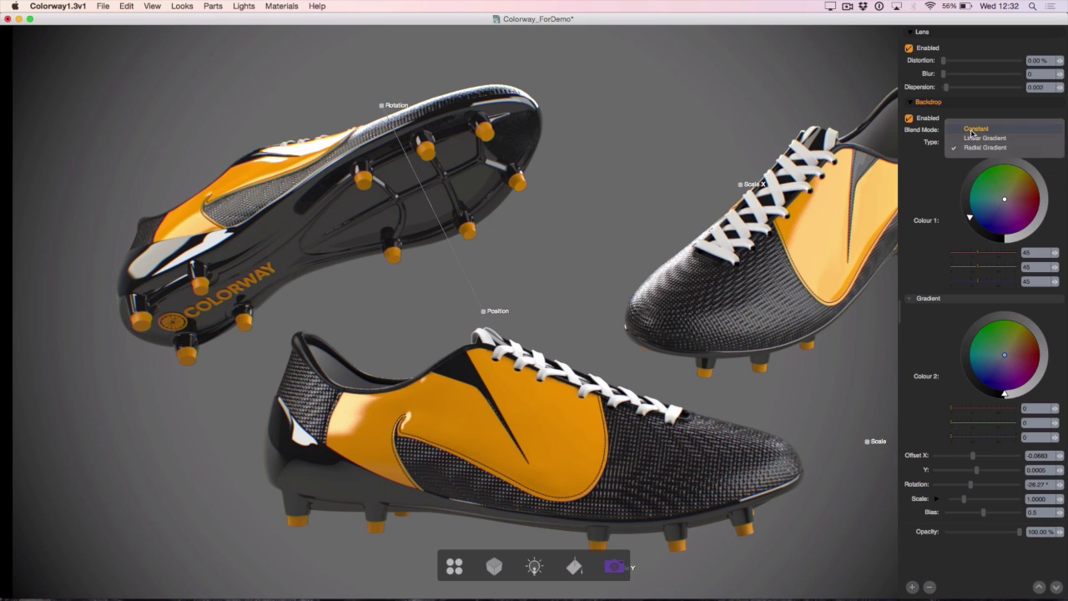
left_click(971, 130)
left_click_drag(983, 240, 996, 249)
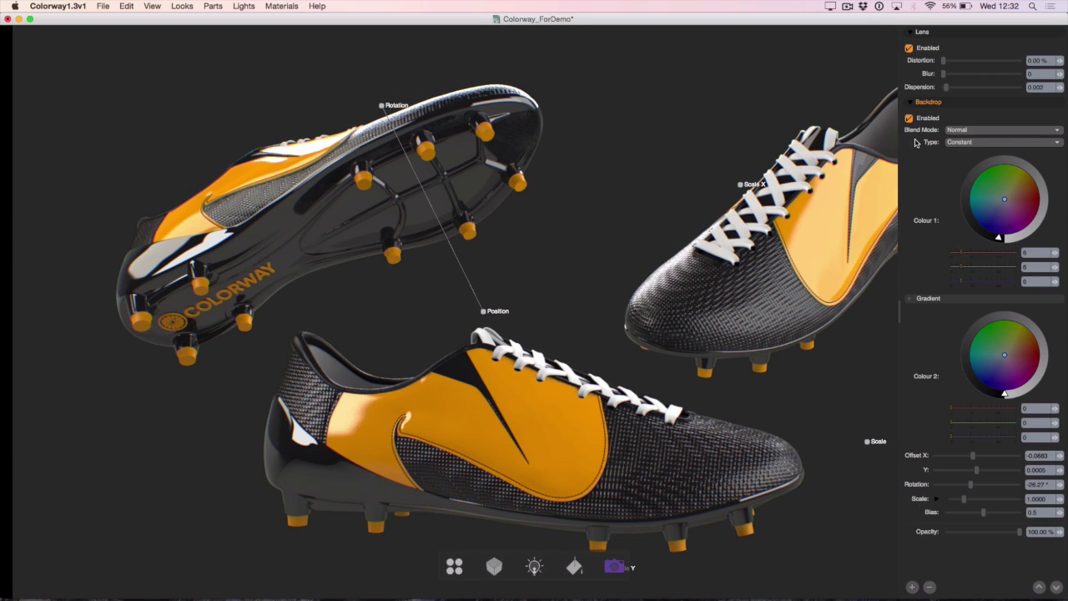
left_click(910, 102)
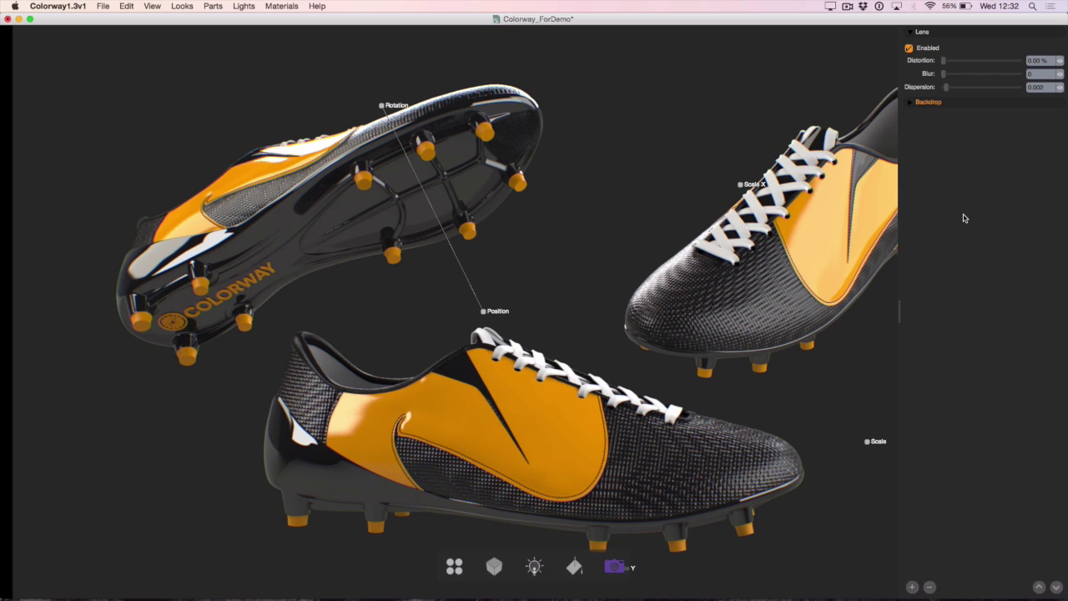
left_click(912, 587)
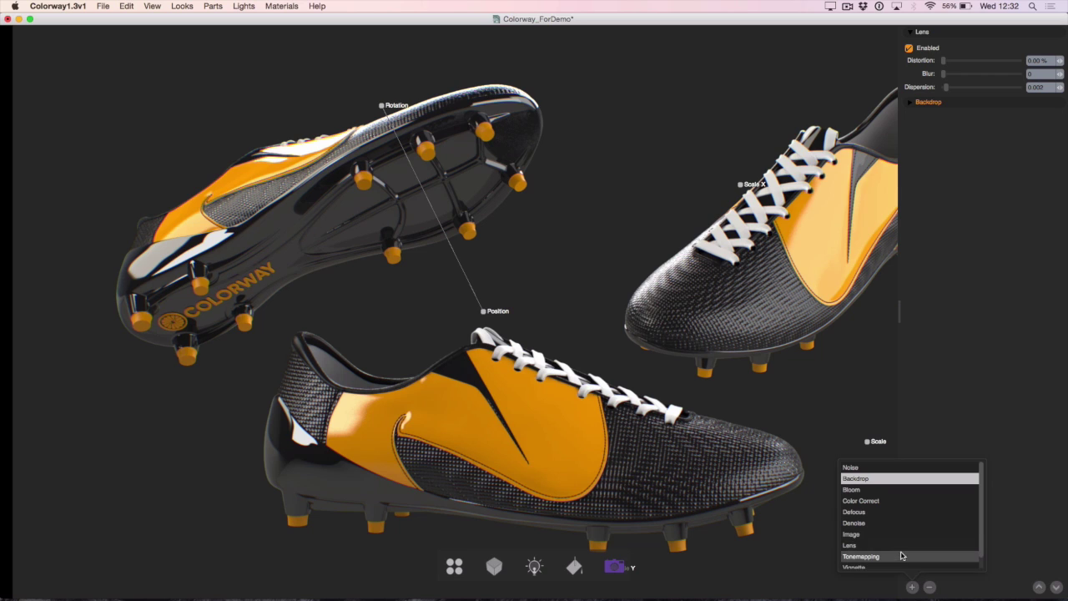
- Add a Vignette effect, enlarge its radius and stretch it into a wider ellipse
scroll(897, 554, "down", 1)
left_click(888, 559)
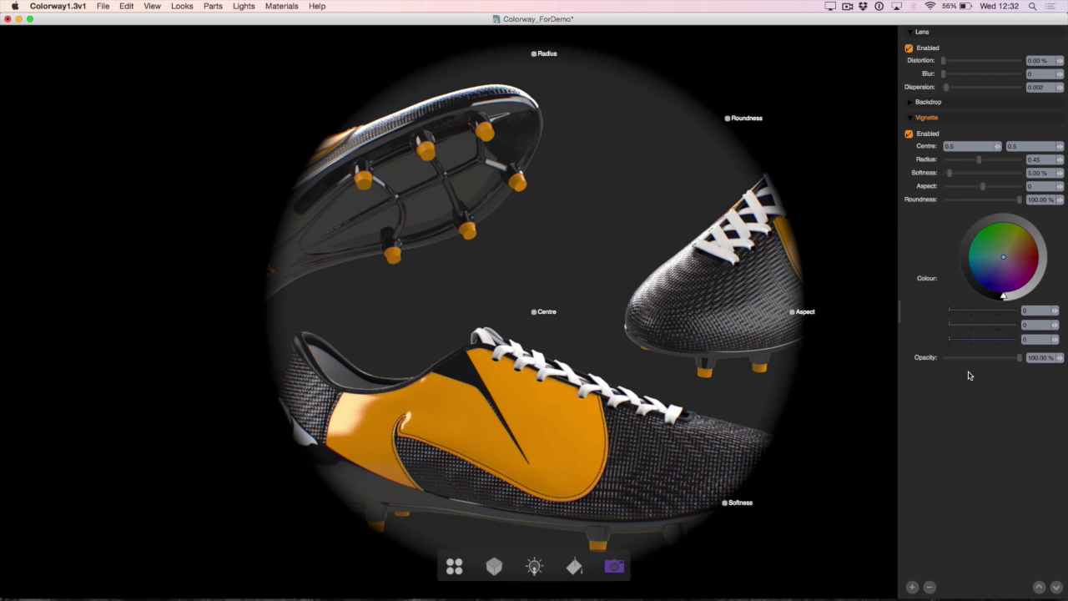
scroll(534, 65, "down", 2)
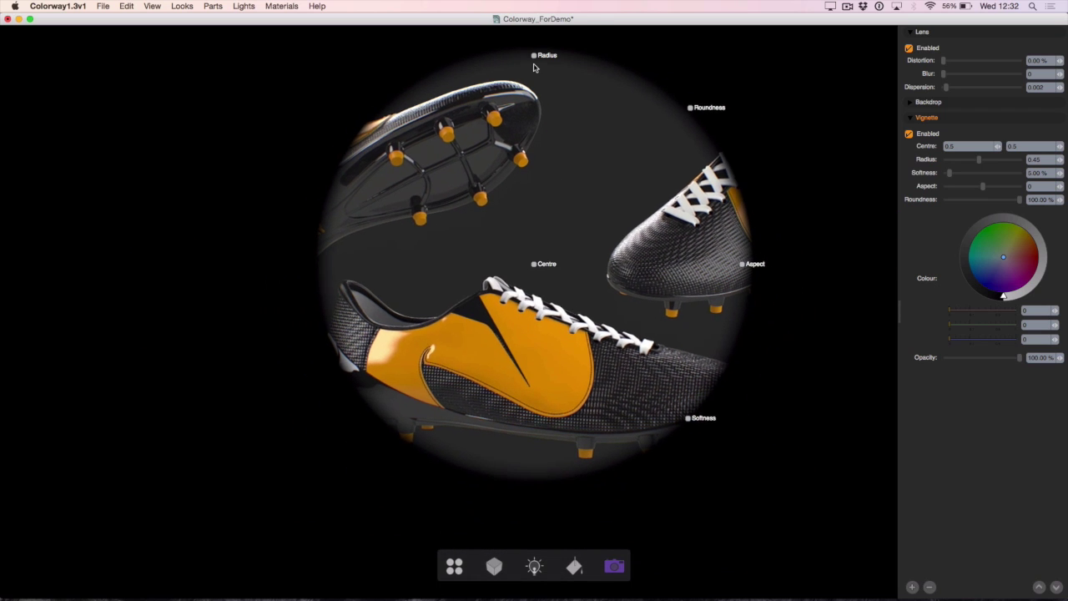
left_click_drag(534, 57, 528, 5)
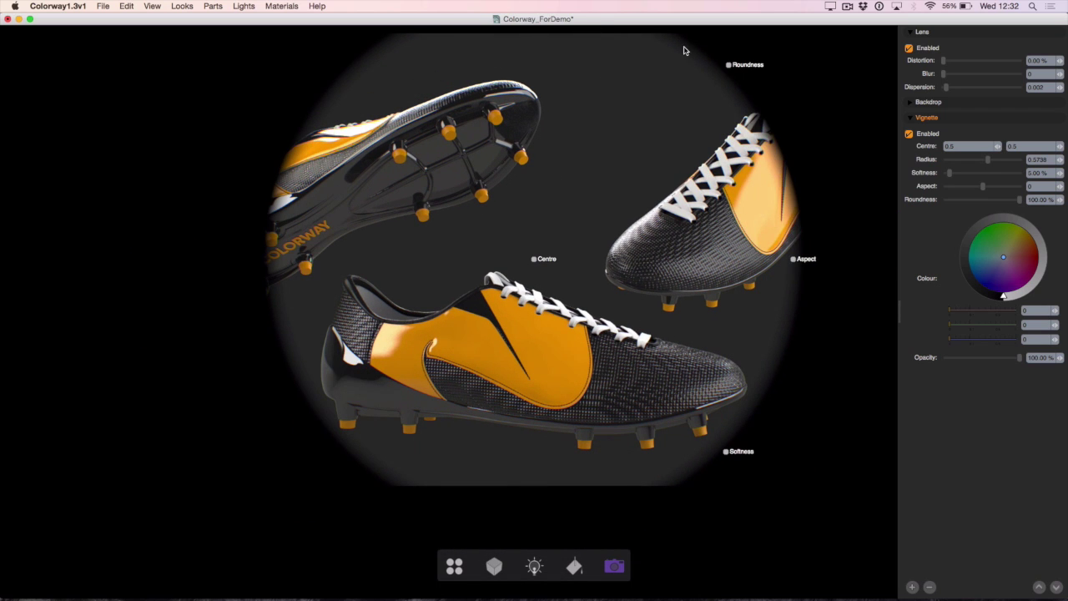
left_click_drag(726, 65, 716, 88)
left_click_drag(794, 260, 822, 261)
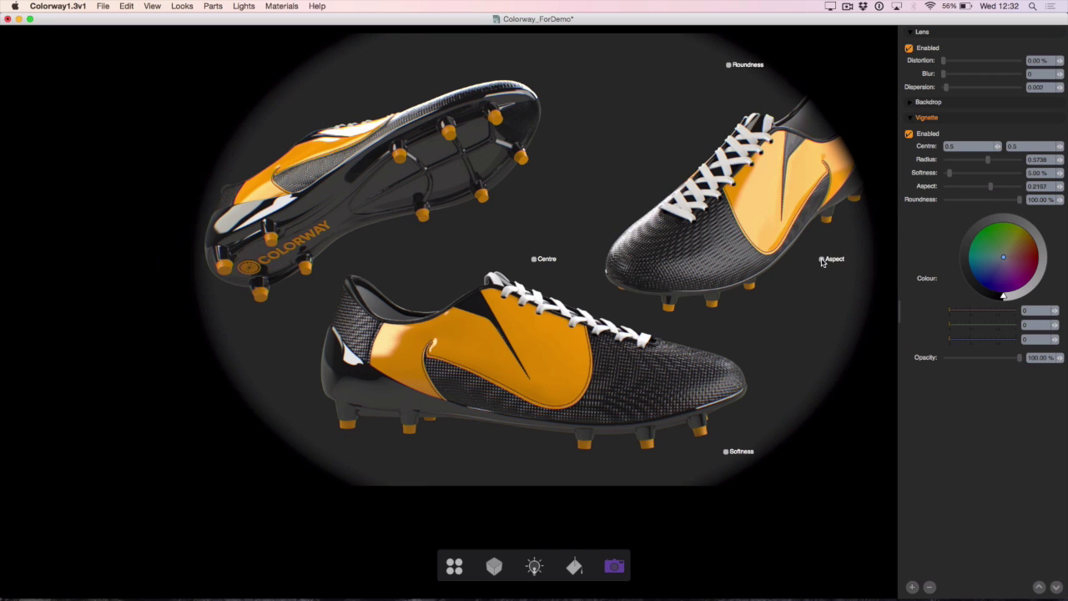
- Soften the vignette to about 58%, set radius 0.6894, and add a Defocus effect
left_click_drag(726, 456, 837, 558)
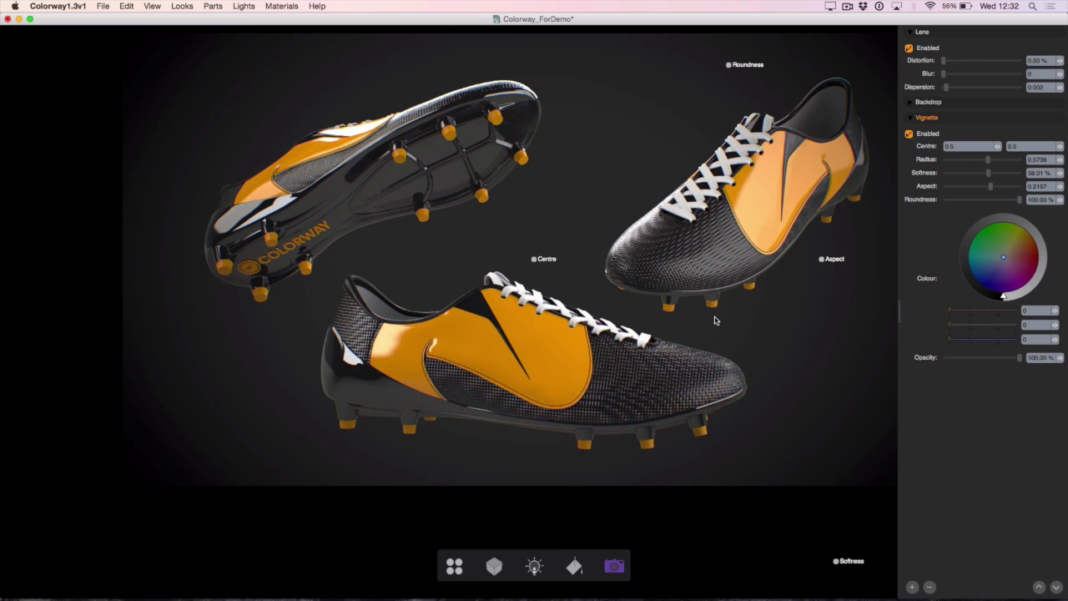
scroll(716, 320, "down", 3)
left_click_drag(594, 106, 595, 80)
scroll(584, 167, "up", 3)
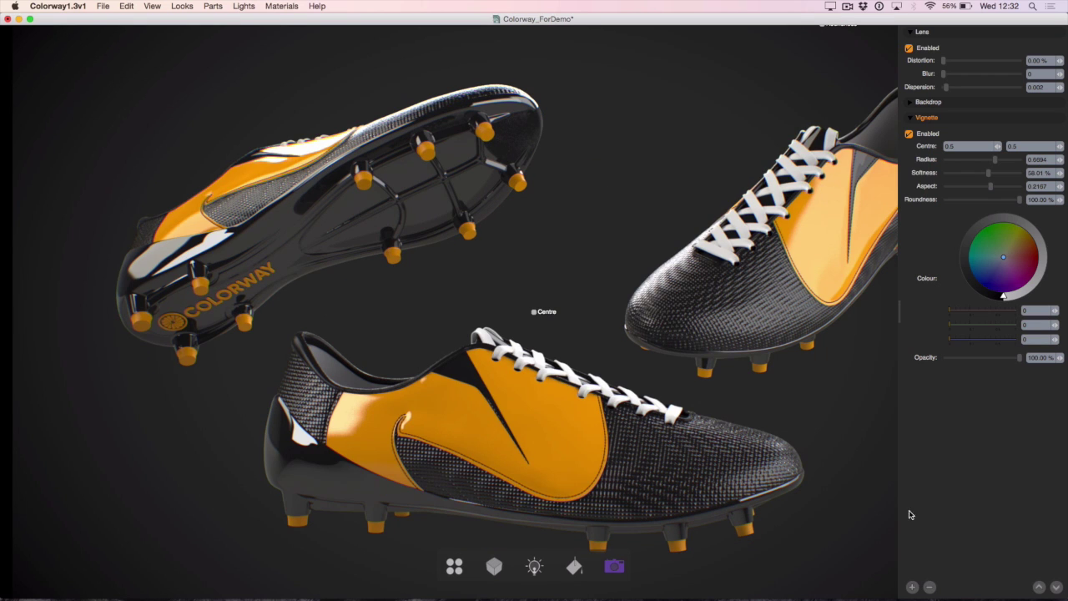
left_click(912, 586)
left_click(884, 502)
- Set Defocus strength to .13 and toggle it off and on to compare
scroll(787, 298, "down", 3)
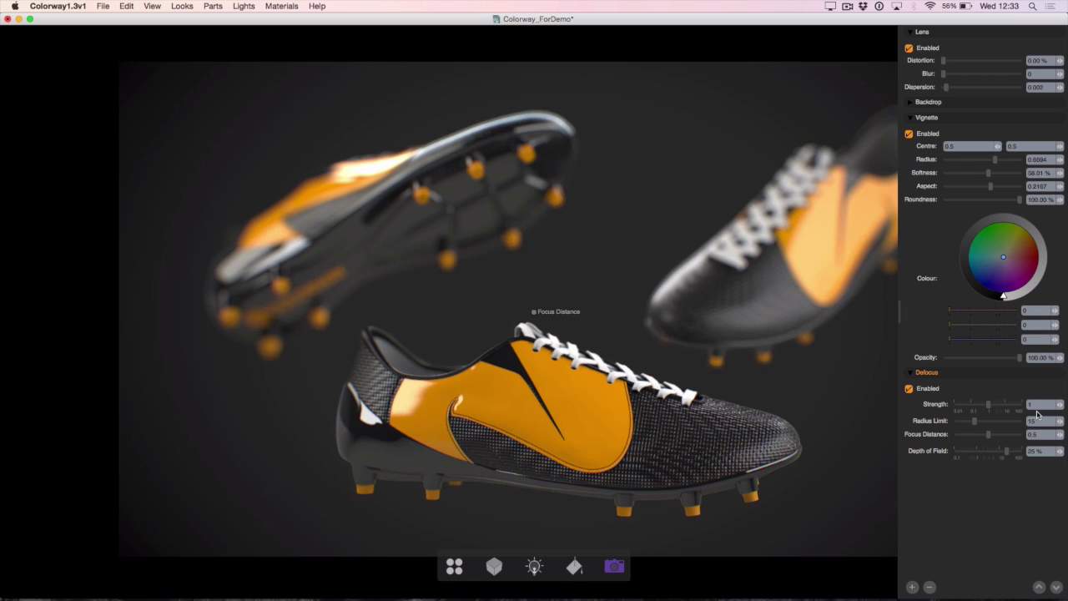
type(".13")
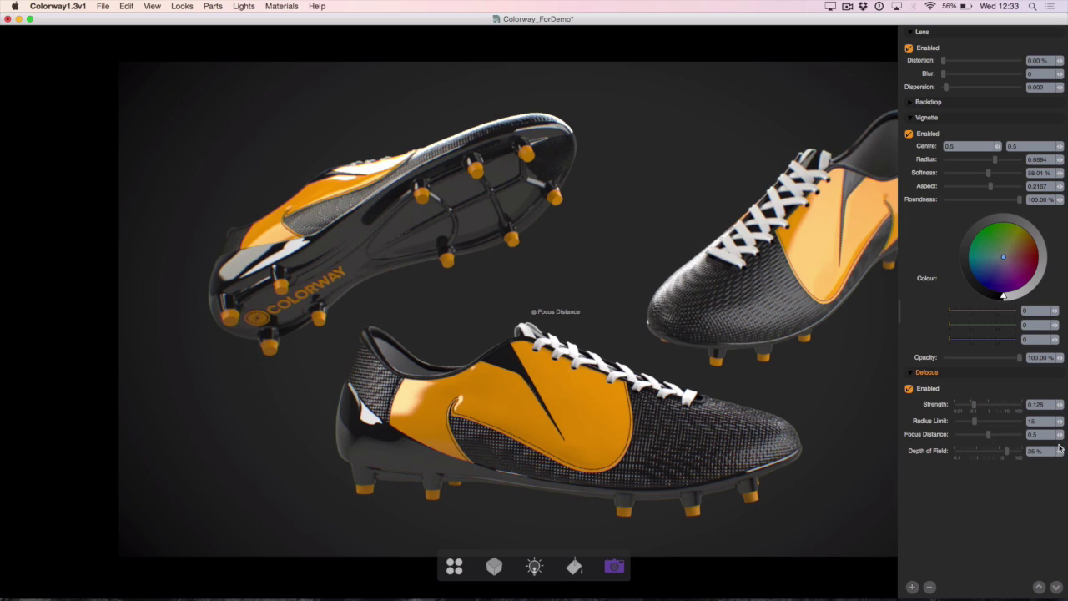
left_click(909, 390)
left_click(909, 389)
left_click(909, 390)
left_click(909, 389)
- Collapse the Defocus, Vignette and Lens settings sections
left_click(911, 373)
left_click(912, 117)
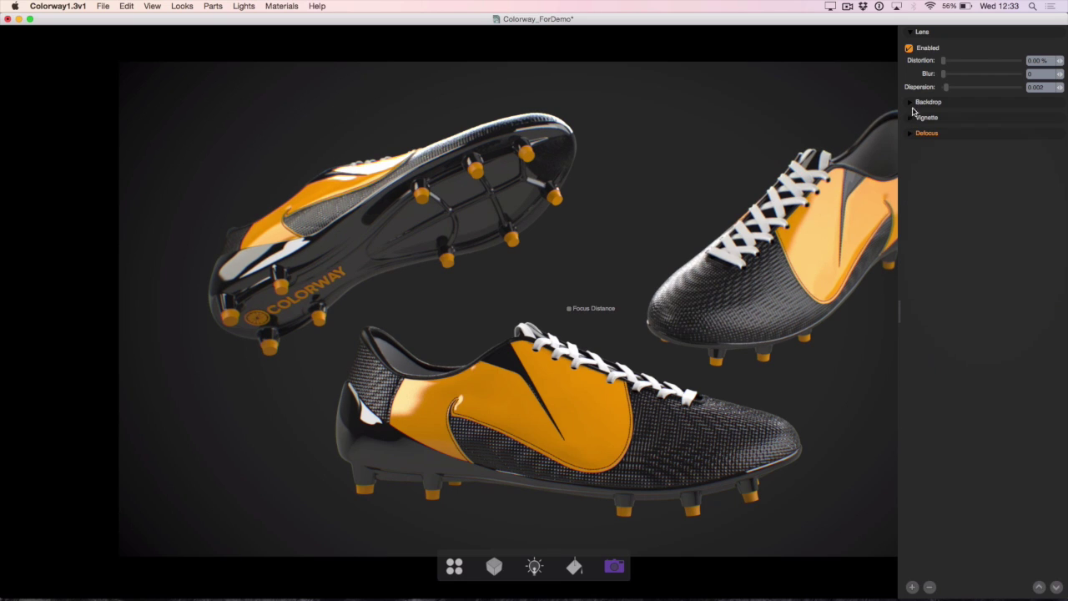
left_click(912, 32)
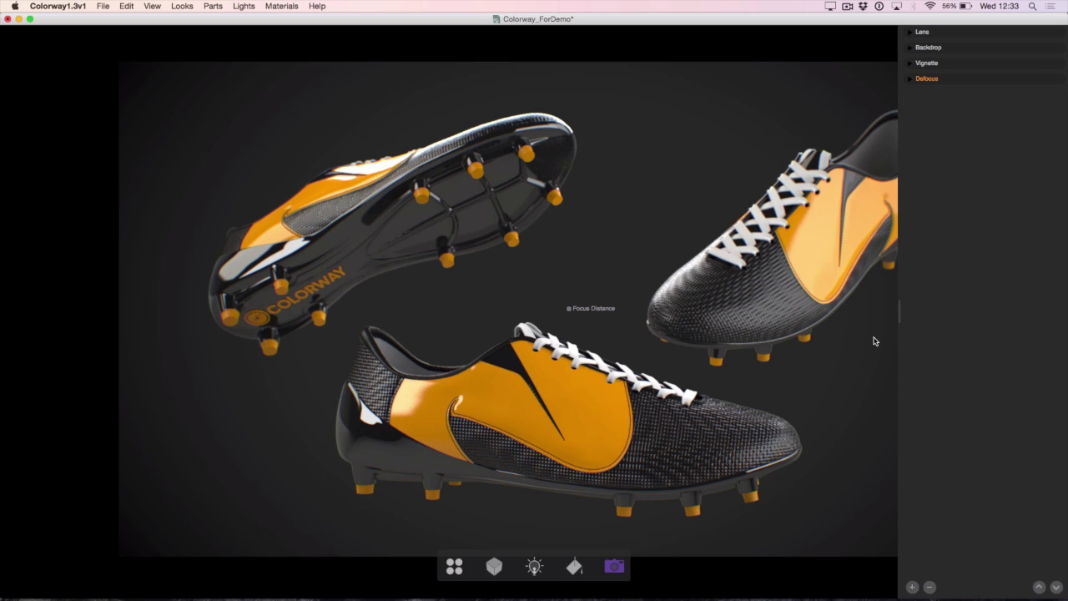
- Overlay the COLORWAY-logo_RGB_WHITE-6-14.png image and shrink it to about 0.3 scale
middle_click_drag(894, 381, 734, 381)
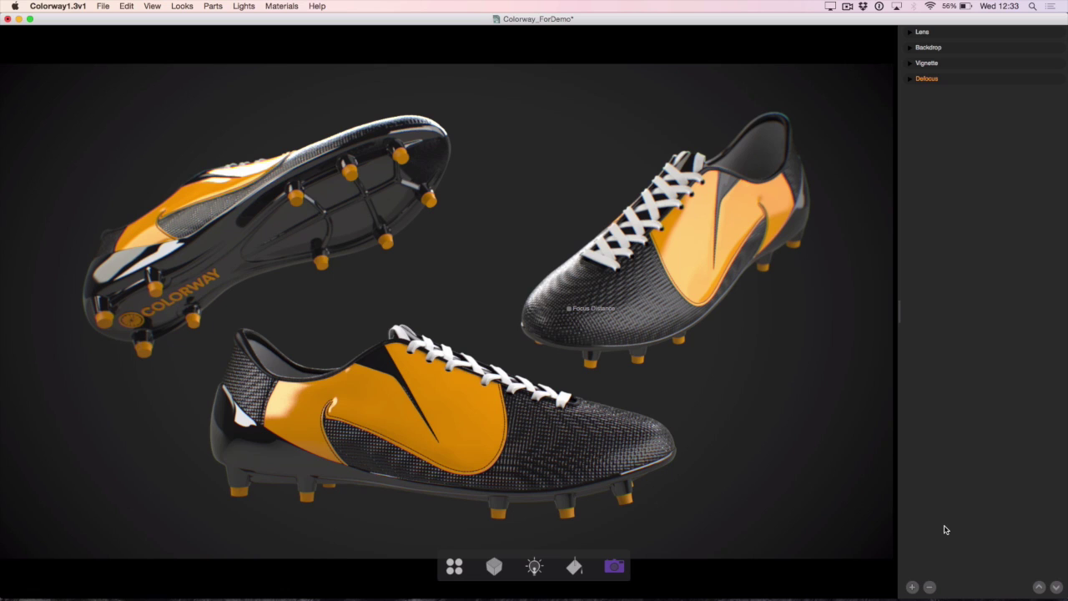
left_click(913, 587)
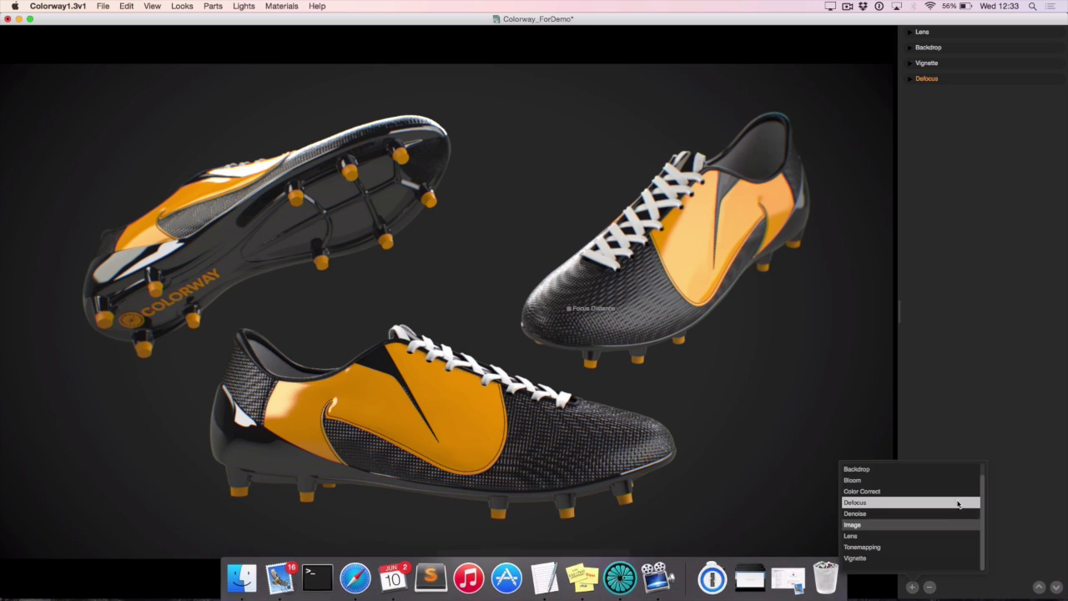
left_click(895, 526)
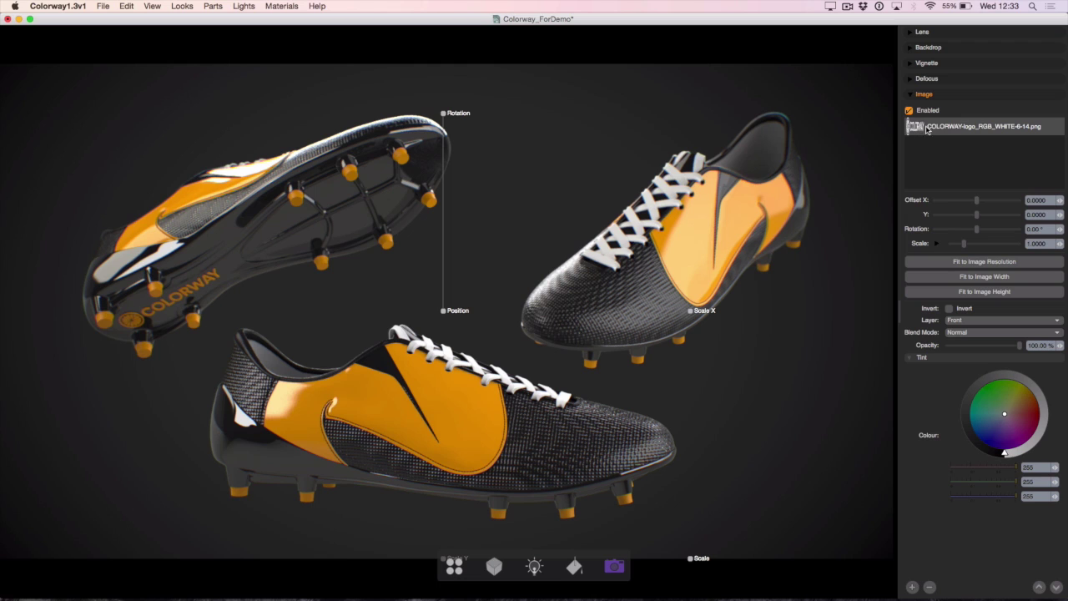
left_click(924, 130)
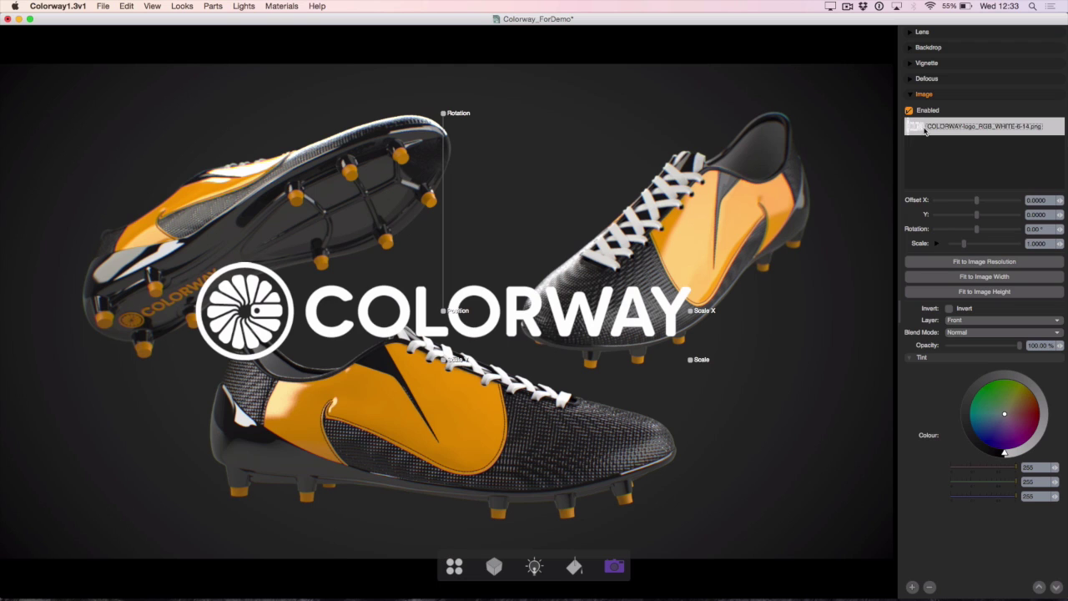
left_click_drag(692, 360, 786, 541)
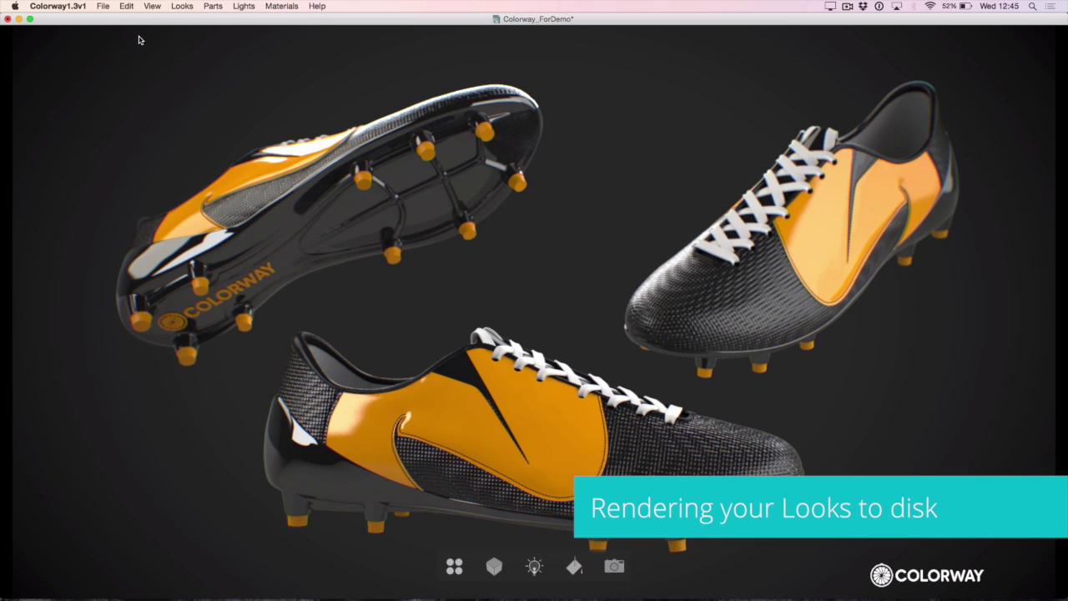
- Show the Looks panel
left_click(104, 7)
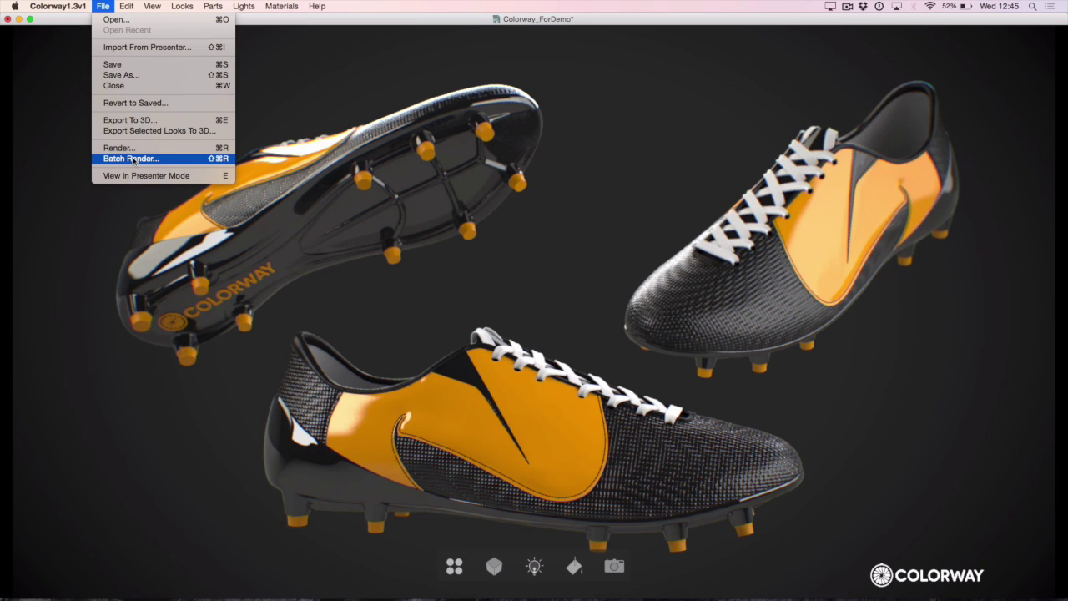
left_click(341, 270)
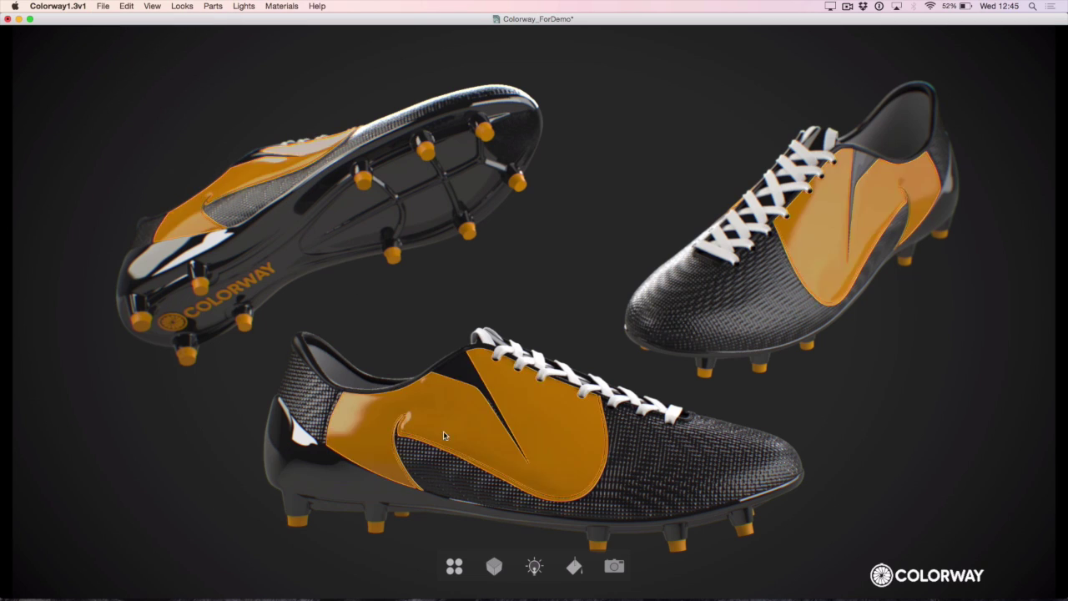
left_click(455, 568)
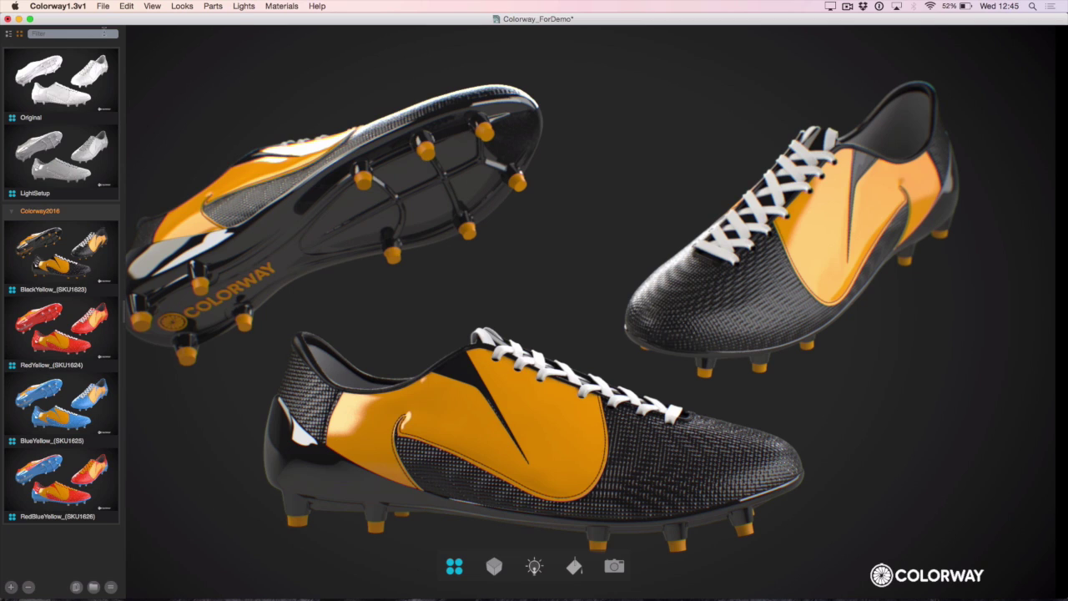
- Batch render the selected looks as full-resolution PNG files and view them in Finder
left_click(103, 6)
left_click(134, 159)
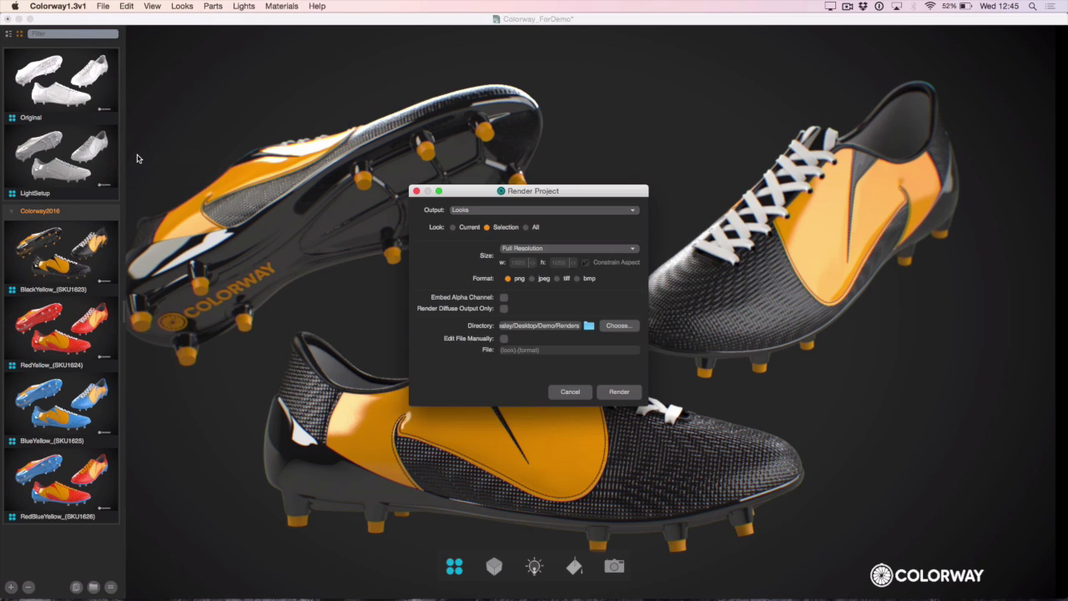
left_click(452, 228)
left_click(487, 228)
left_click(525, 228)
left_click(487, 228)
left_click(618, 391)
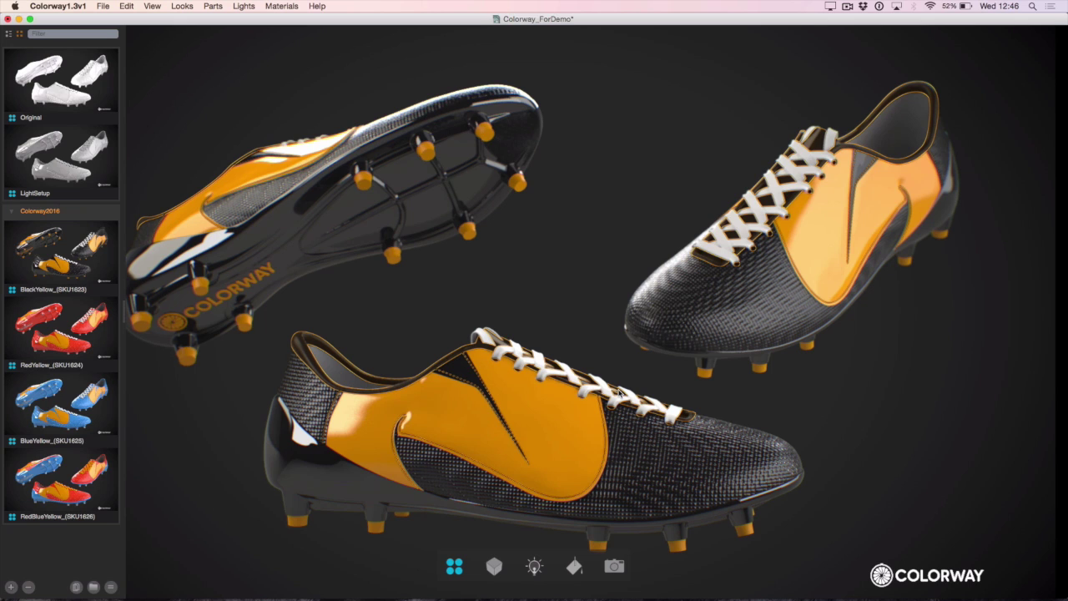
key("super+Tab")
key("super+Tab")
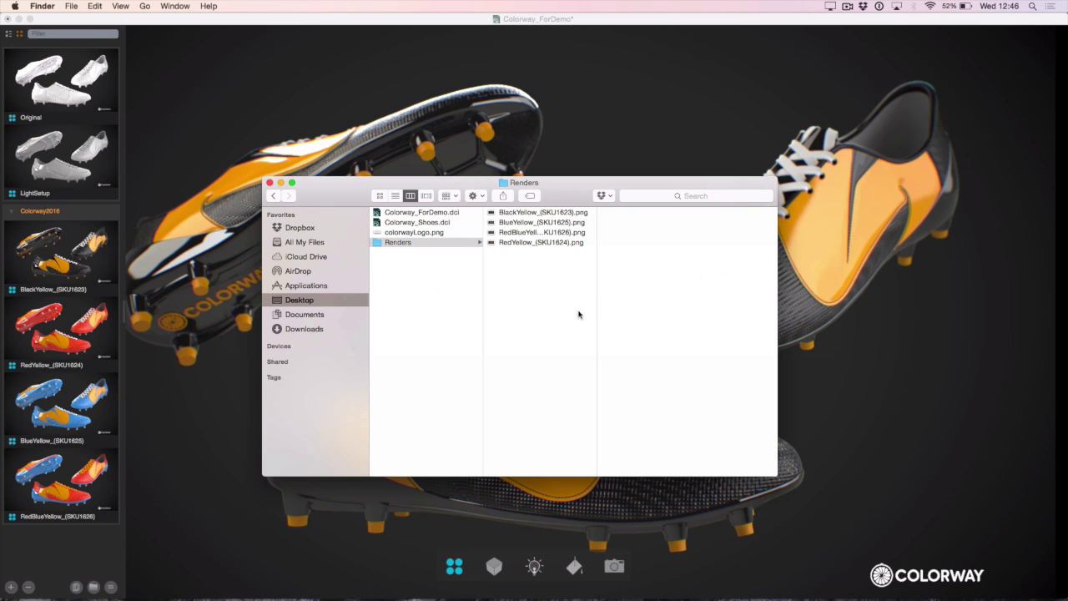
left_click(534, 214)
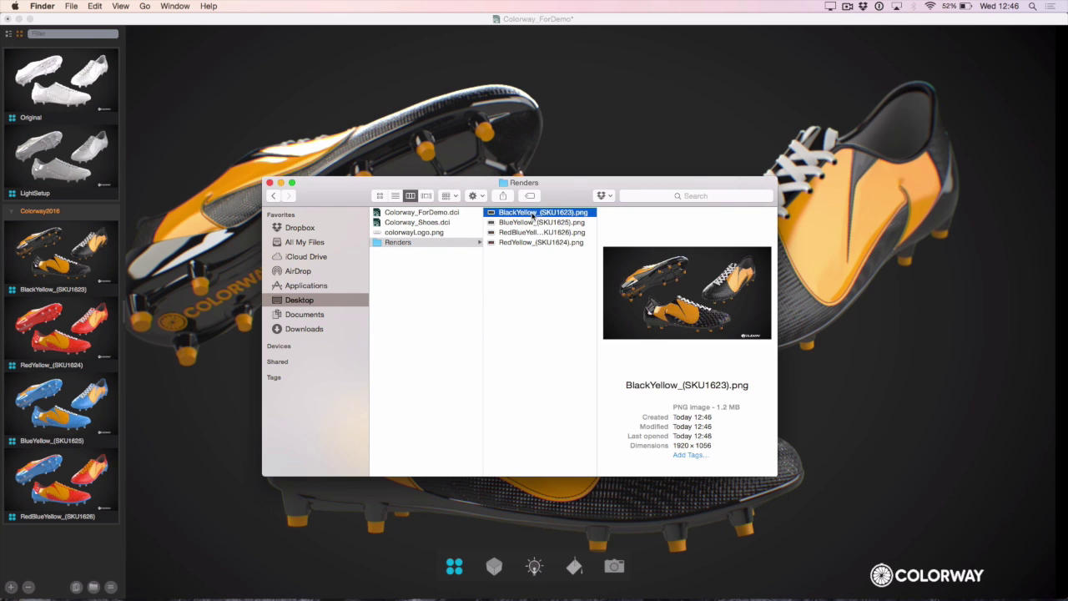
key("space")
key("Down")
key("Down")
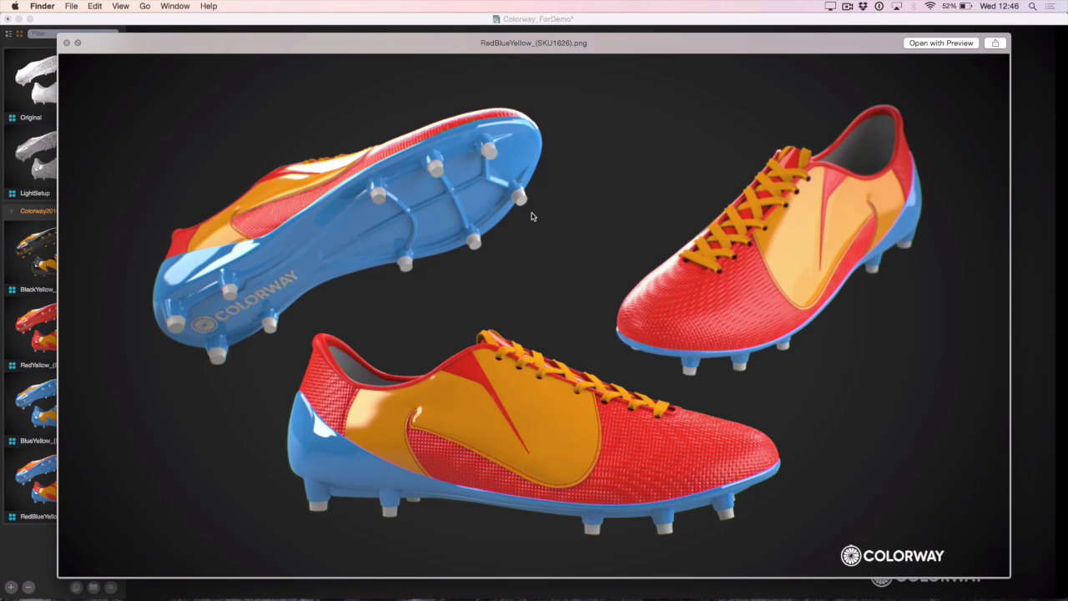
key("Down")
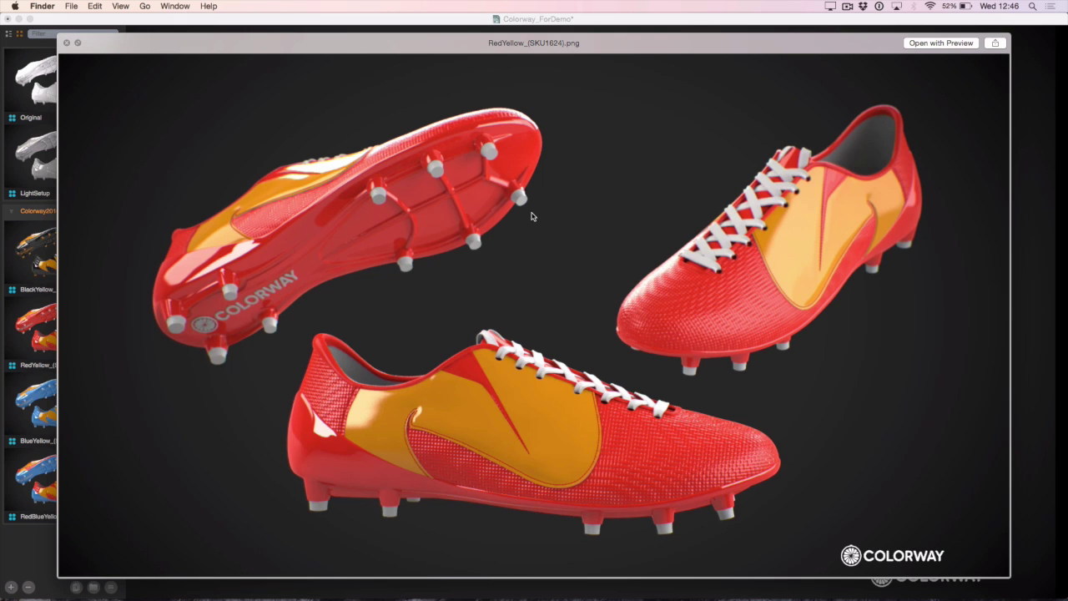
key("space")
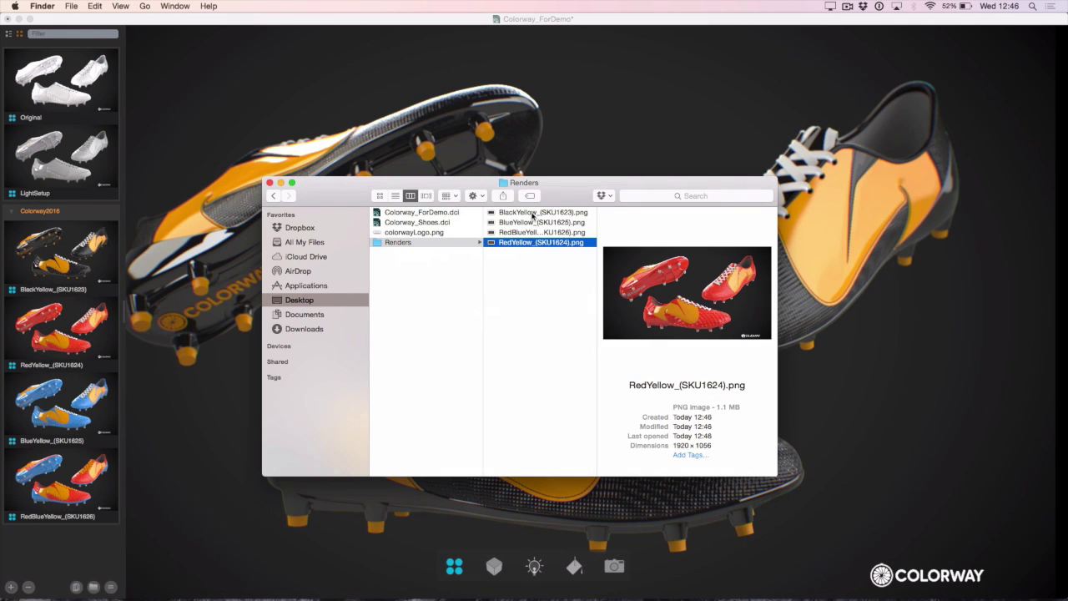
left_click(231, 445)
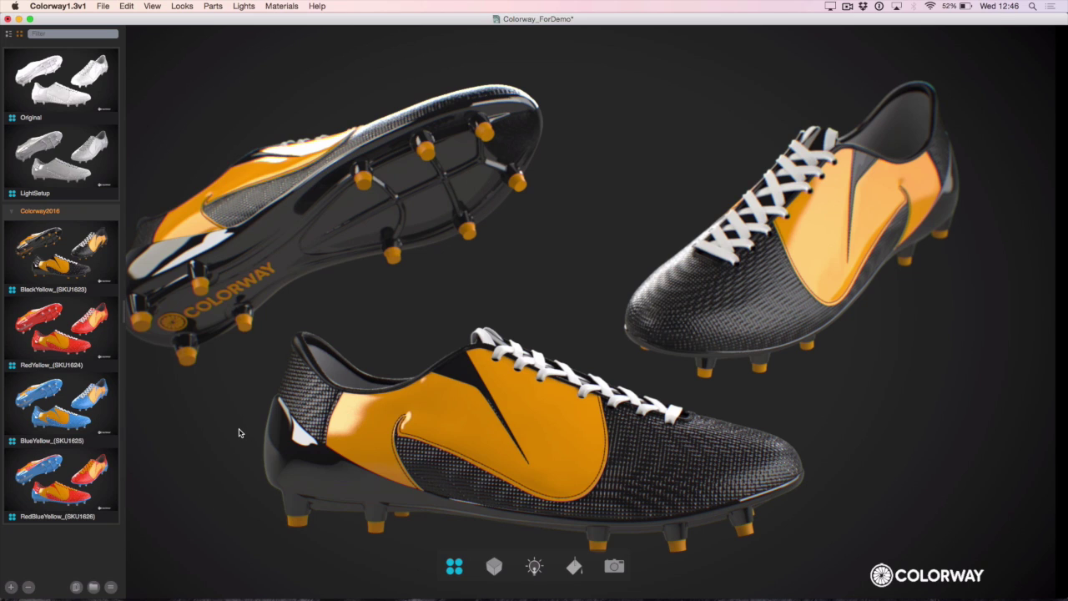
- Show the boots in flat diffuse colours with the RedBlueYellow look, then select the whole Colorway2016 group
key("g")
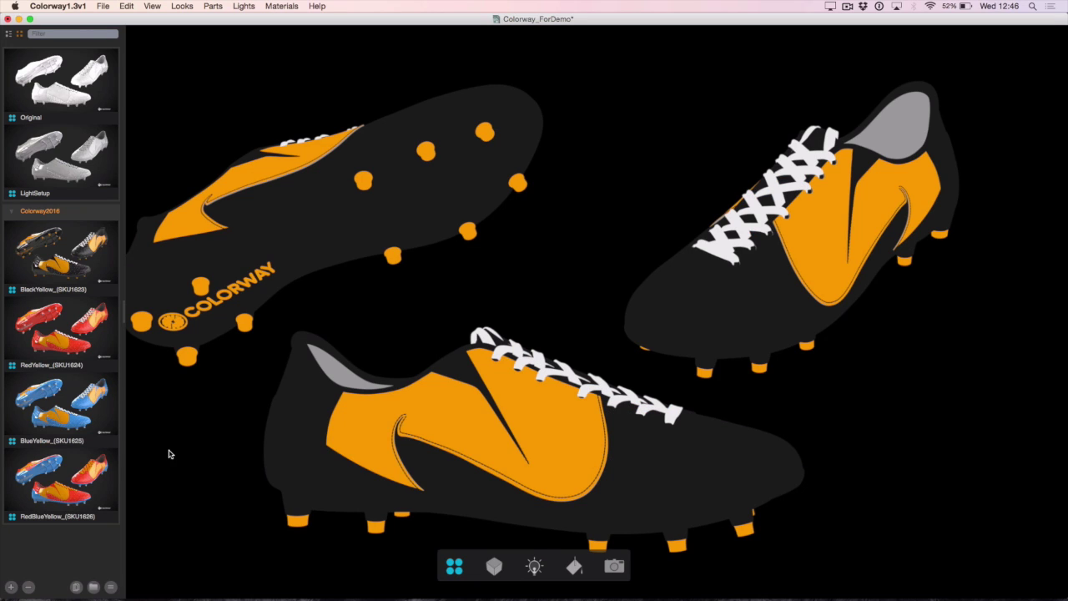
left_click(72, 474)
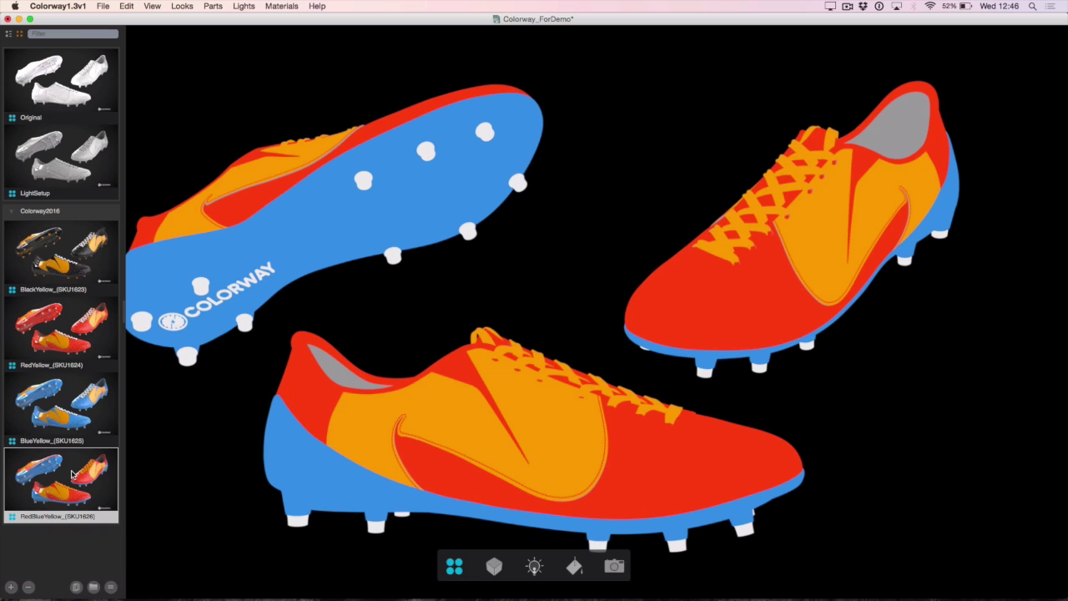
left_click(46, 214)
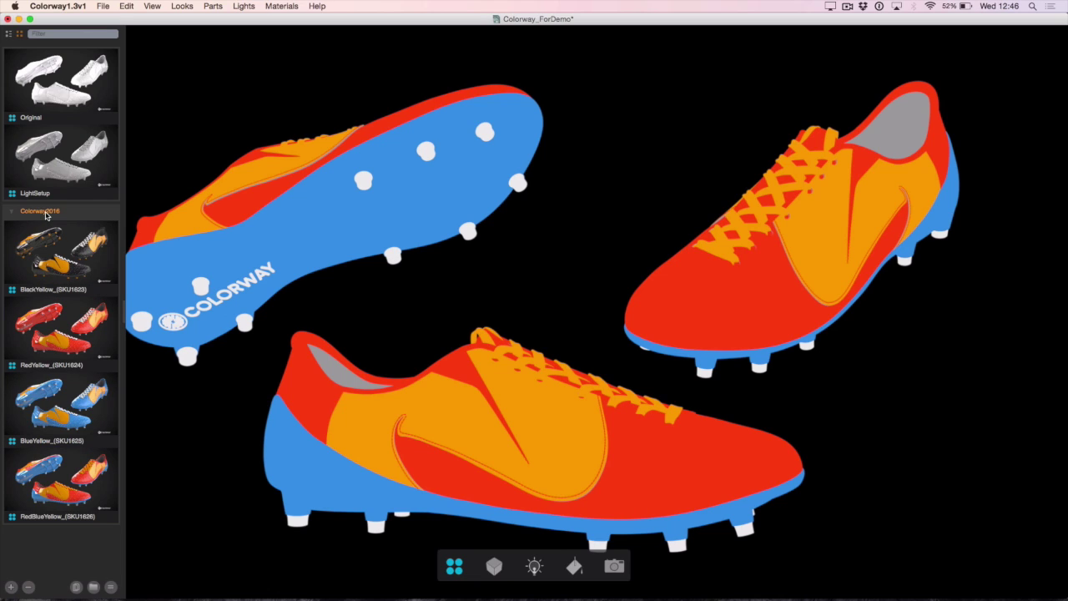
- Start a batch render with Render Diffuse Output Only ticked
left_click(104, 6)
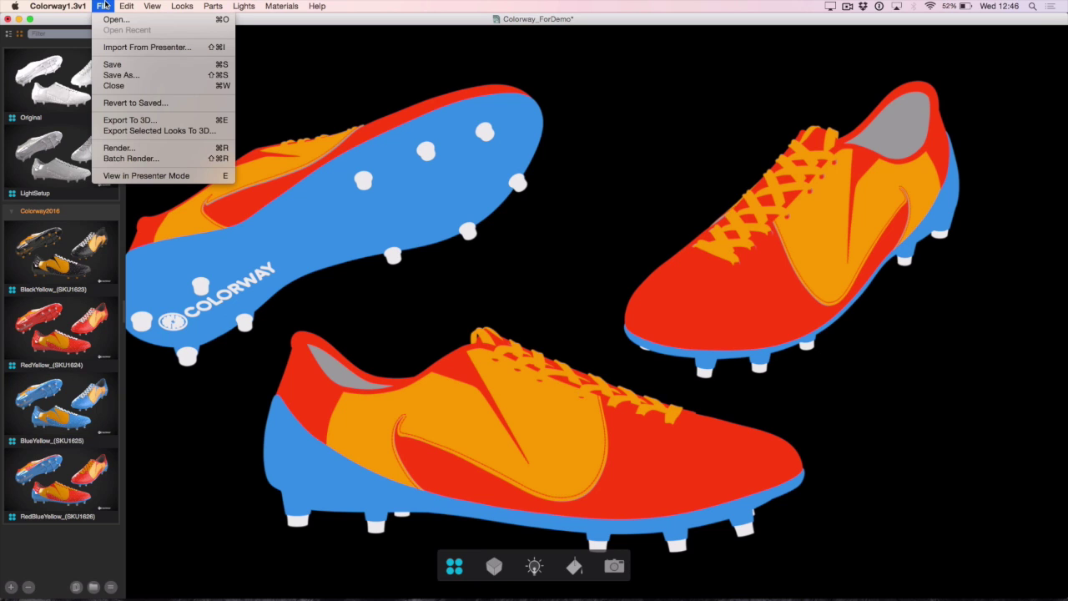
left_click(138, 158)
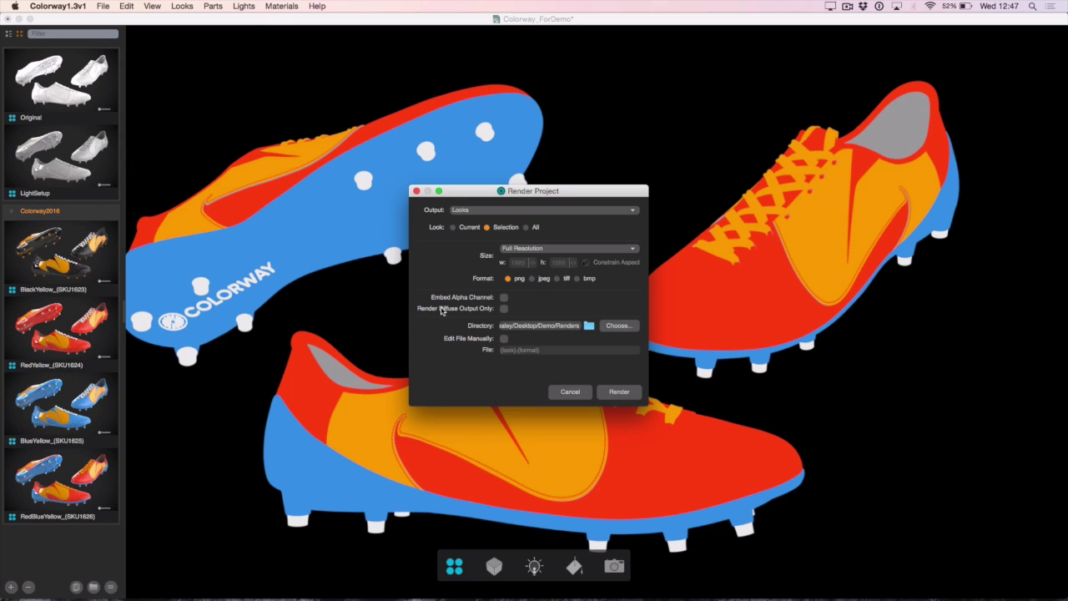
left_click(504, 309)
- Render the diffuse-only PNGs into a new Diffuse folder inside Renders
left_click(620, 325)
left_click(481, 555)
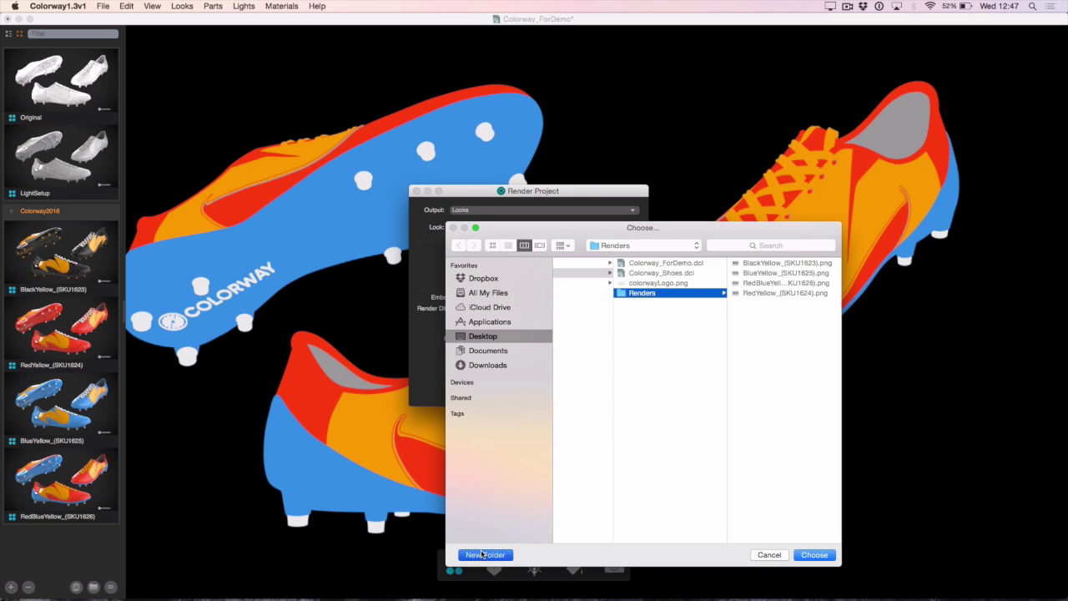
type("Diffuse")
key("Return")
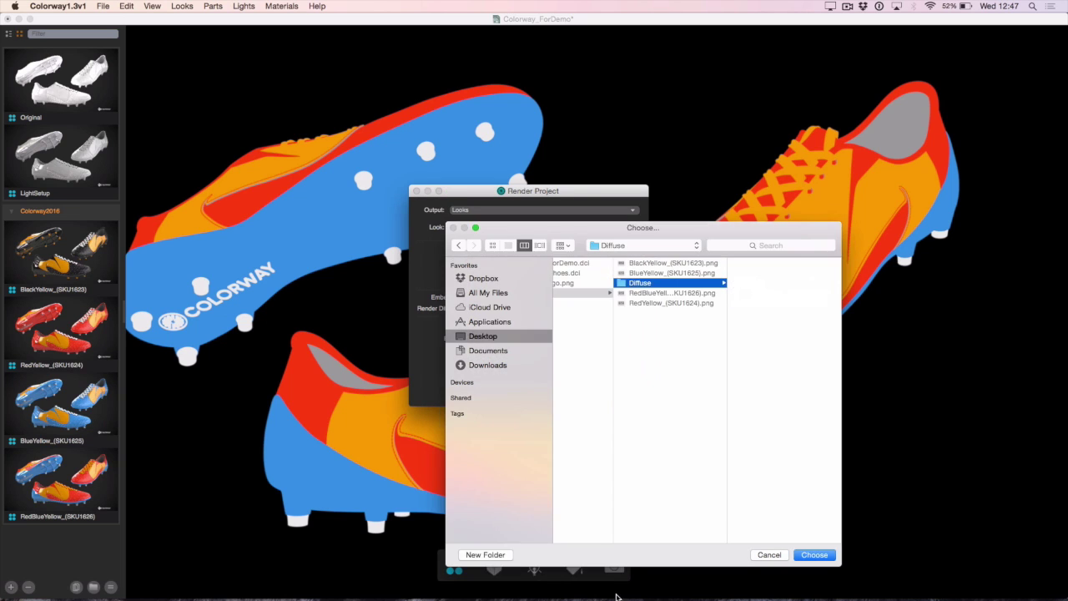
left_click(814, 554)
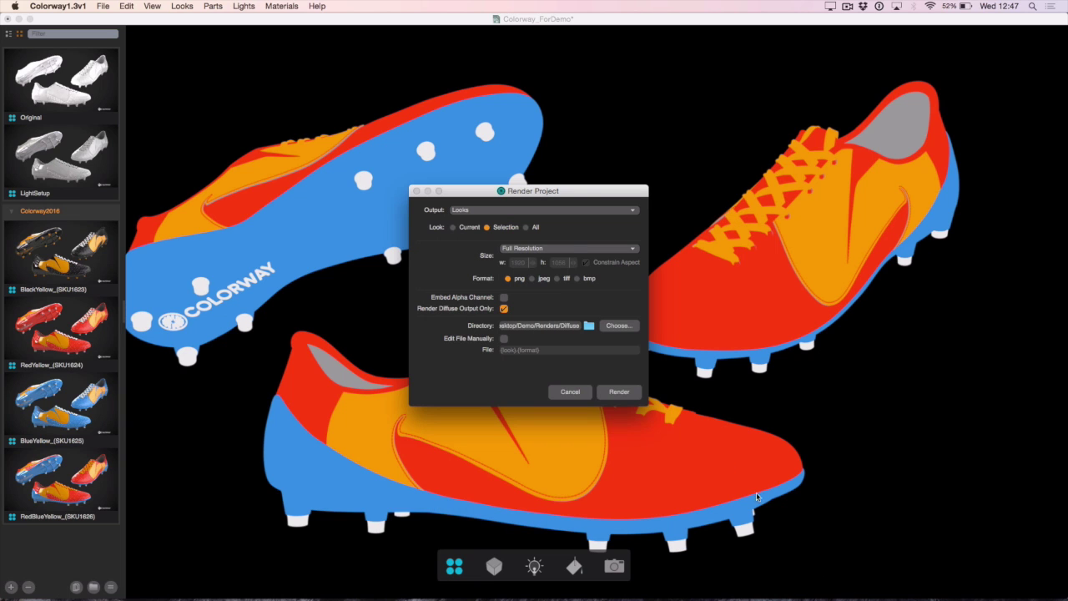
left_click(618, 393)
key("super+Tab")
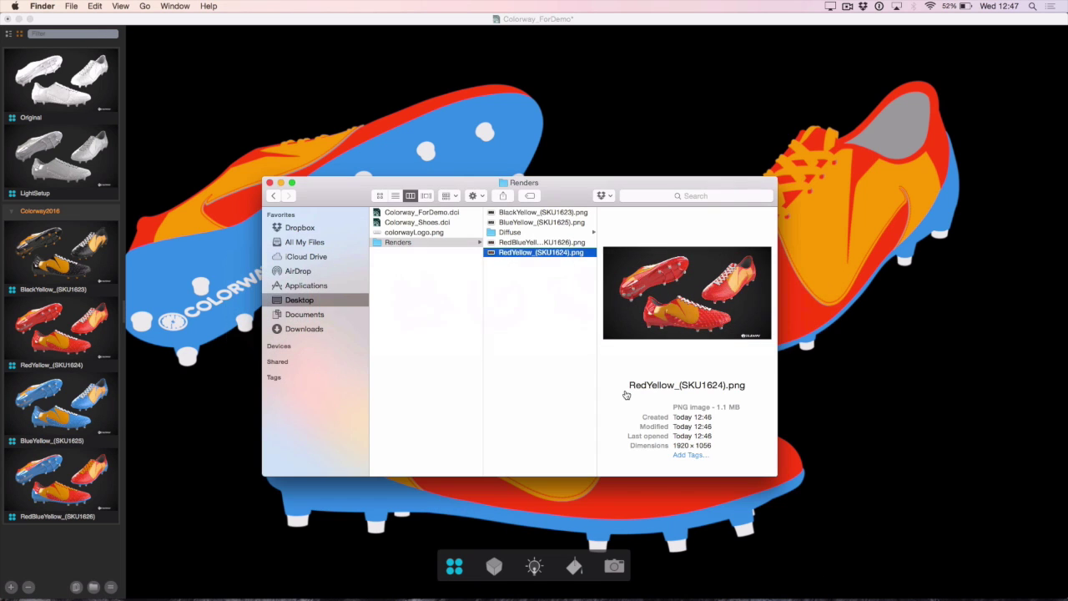
- Open the Diffuse folder in Finder and Quick Look the renders, starting with BlackYellow_(SKU1623).png
left_click(506, 233)
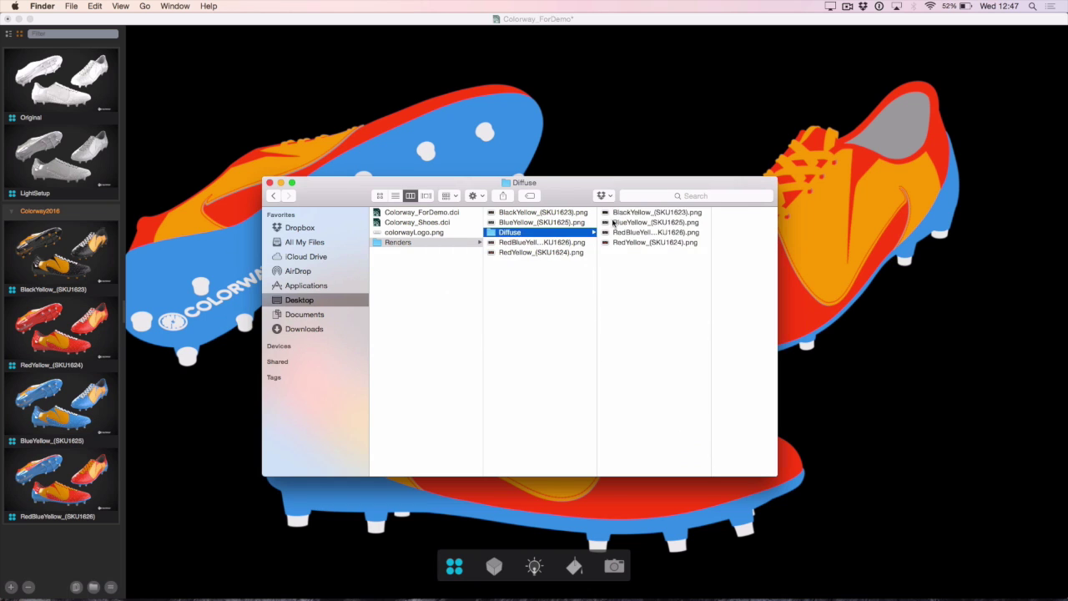
left_click(614, 213)
key("space")
key("Down")
key("Down")
key("Down")
key("Up")
key("Up")
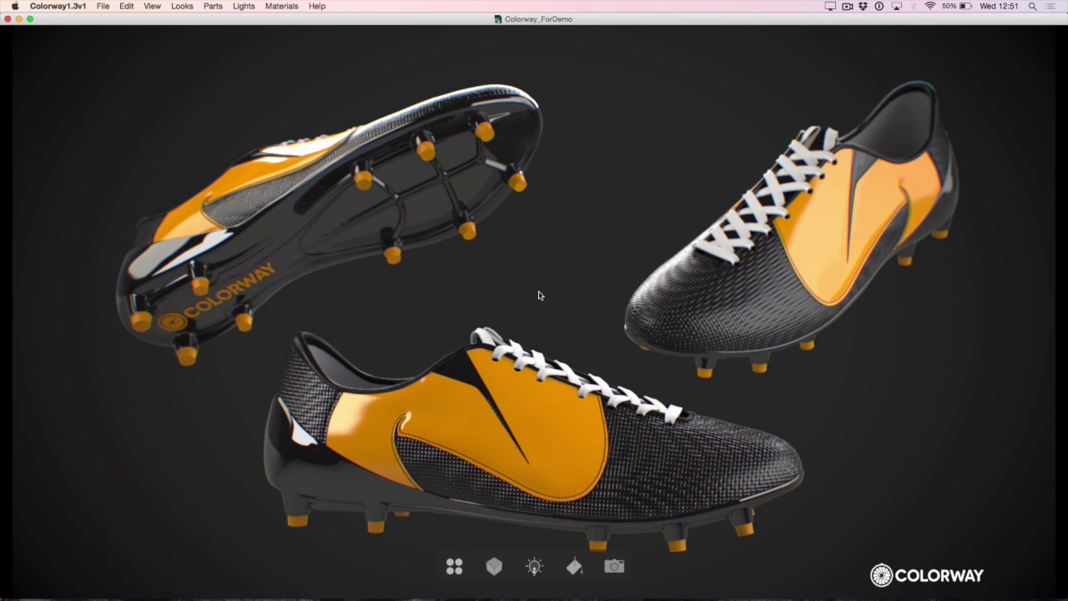
key("super+1")
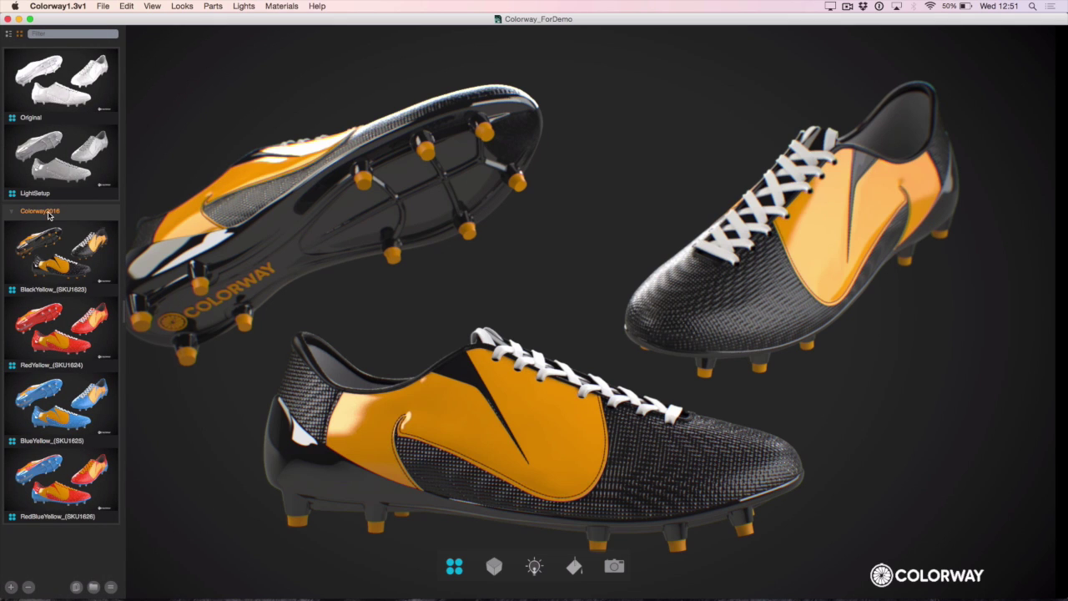
left_click(101, 8)
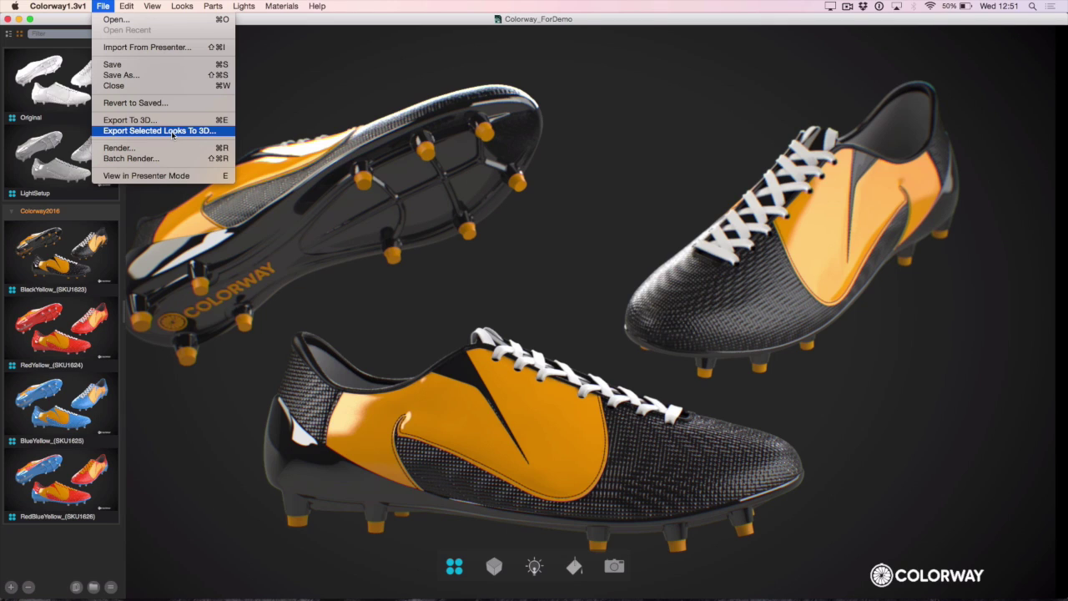
left_click(386, 307)
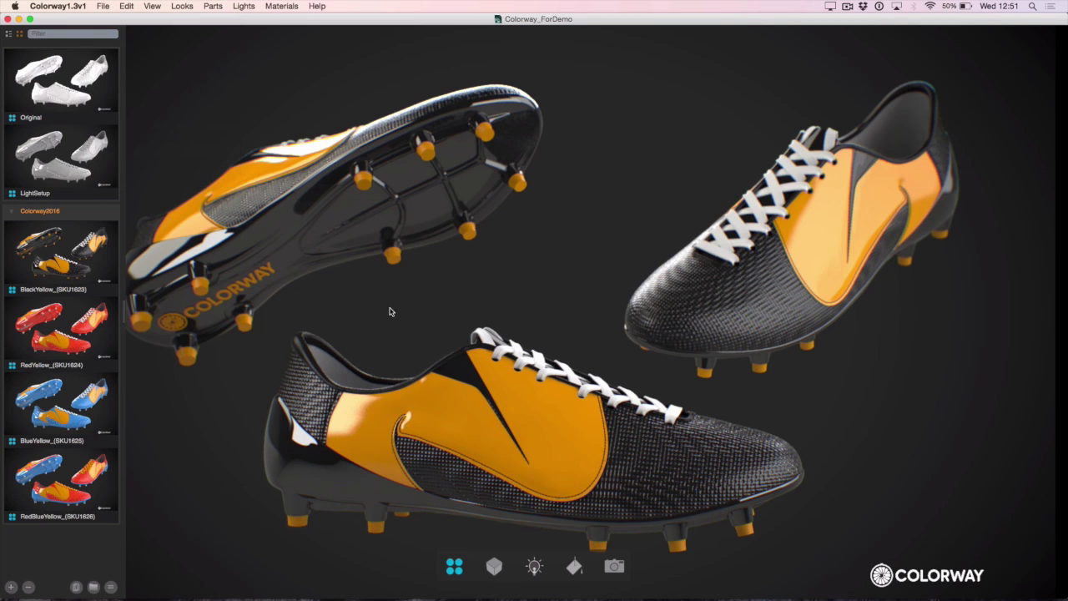
left_click(454, 567)
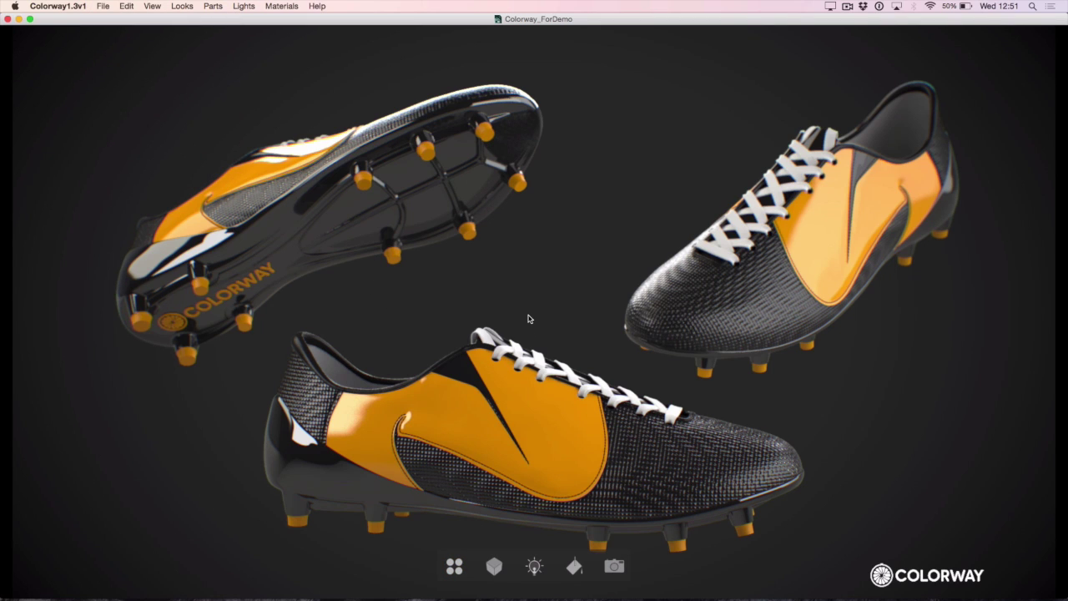